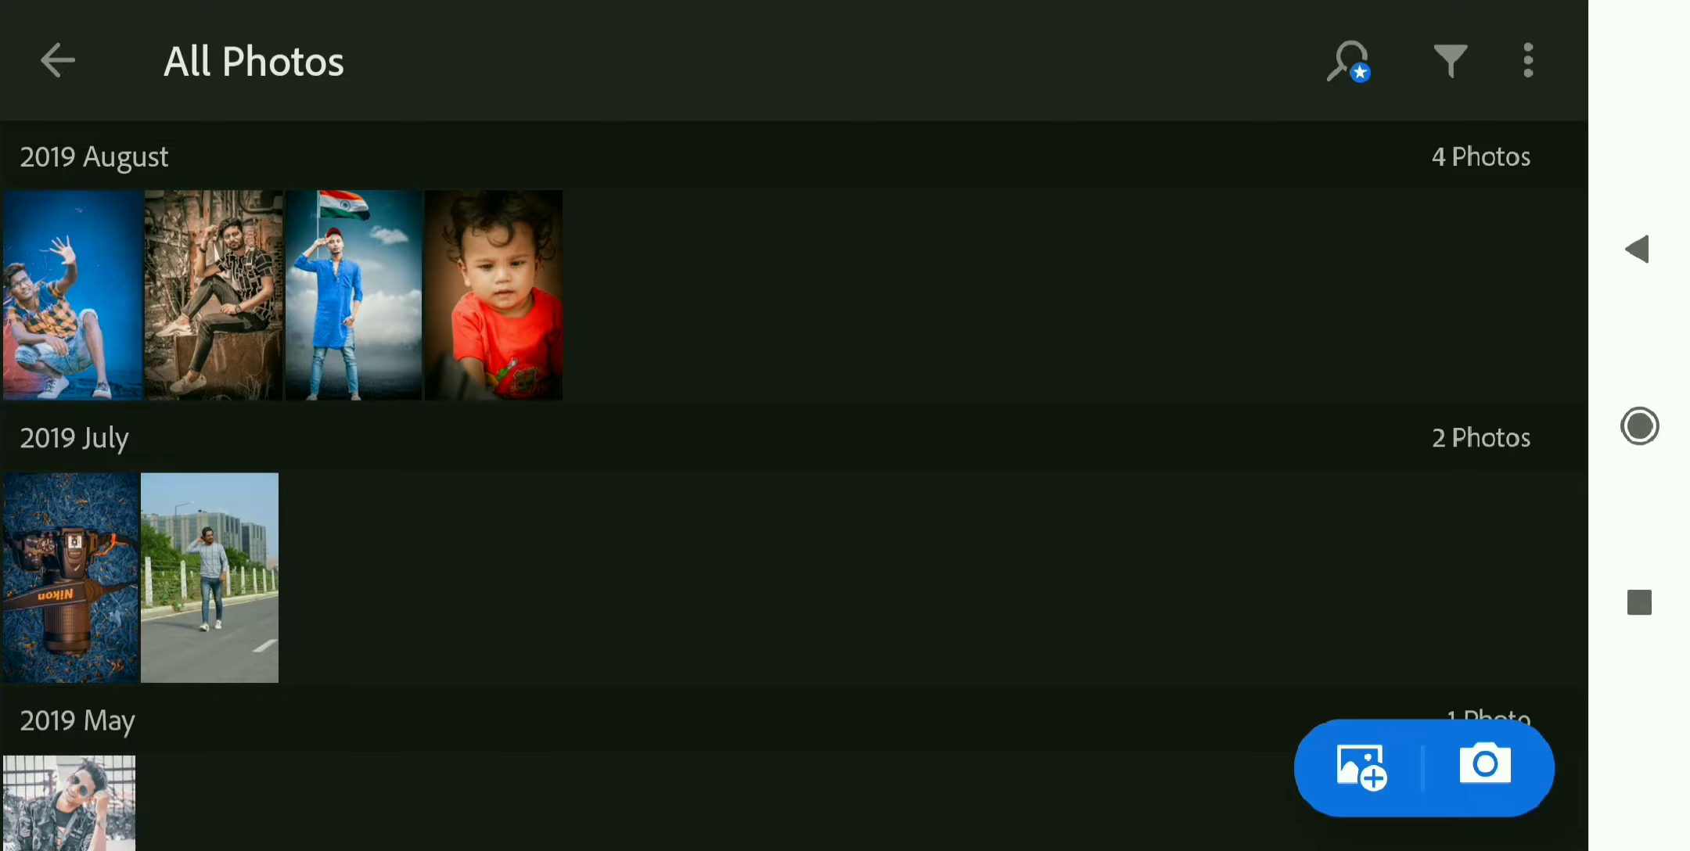
Step: Open the July 2019 street photo of the man walking beside the fence
left_click(209, 578)
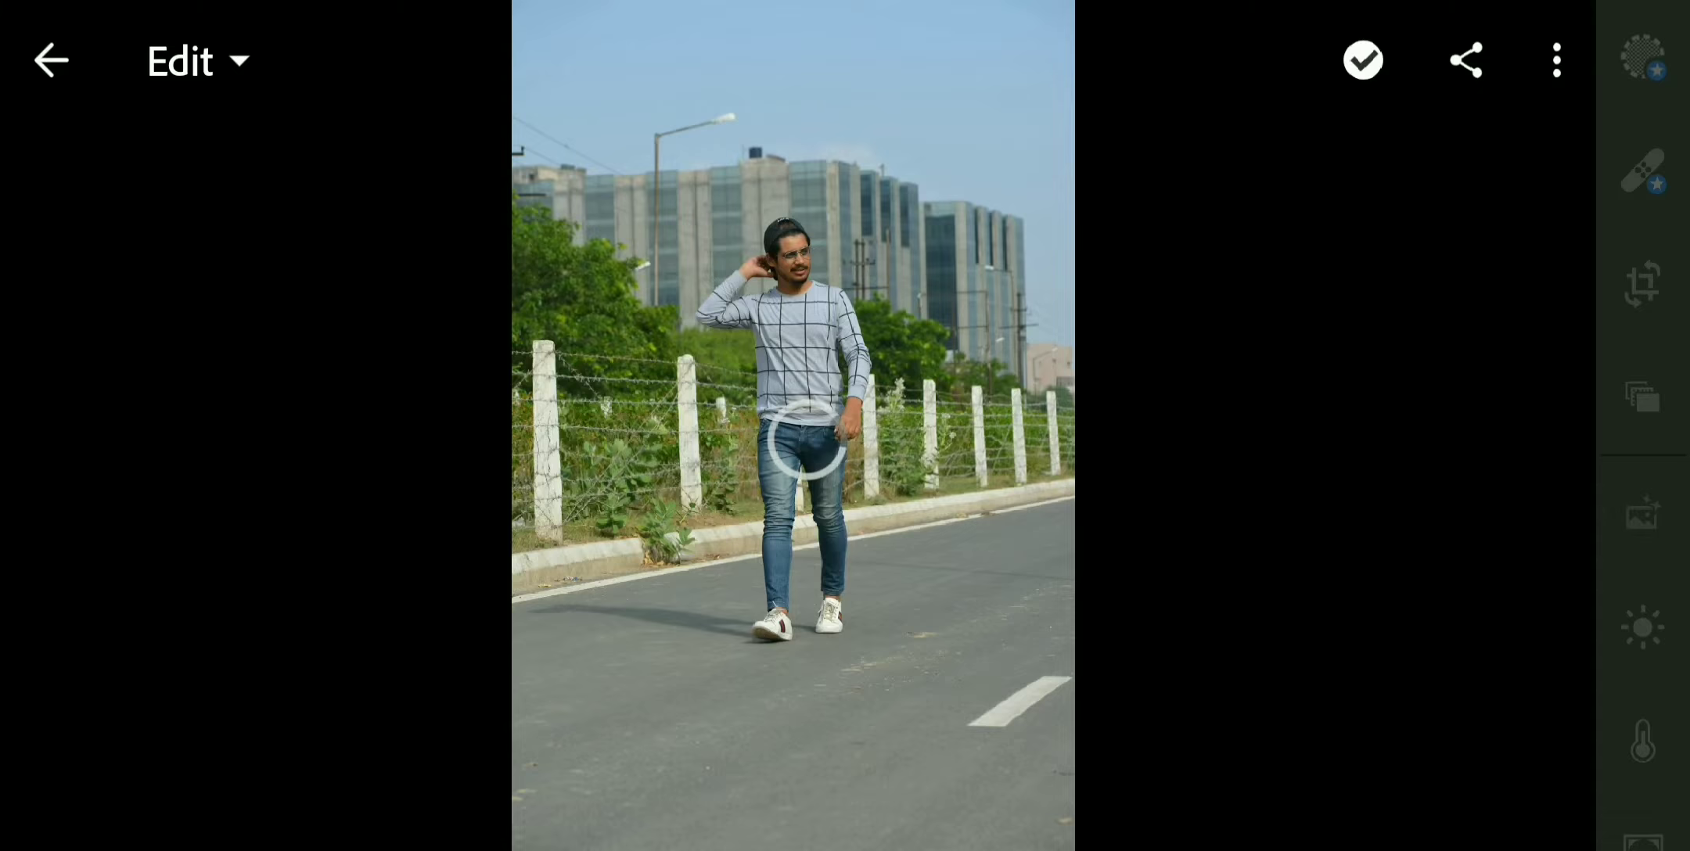
scroll(846, 661, "up", 3)
scroll(846, 661, "down", 3)
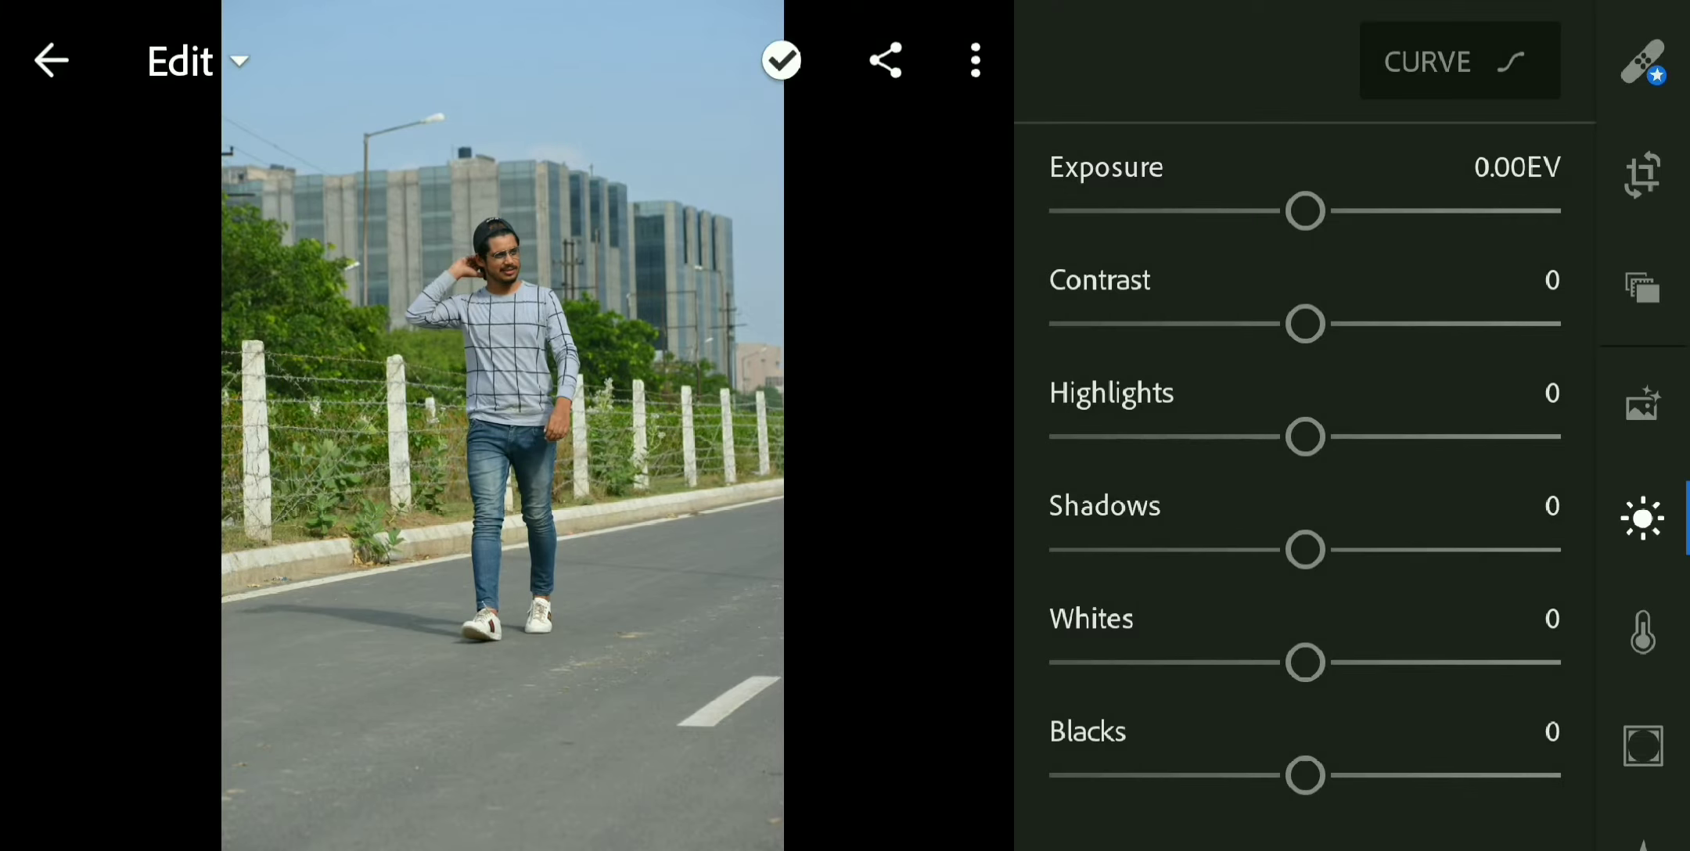
Step: Set Exposure +0.50, Contrast 8, Highlights -63, Shadows 65, Whites -29 and Blacks 62
left_click_drag(1426, 216, 1470, 218)
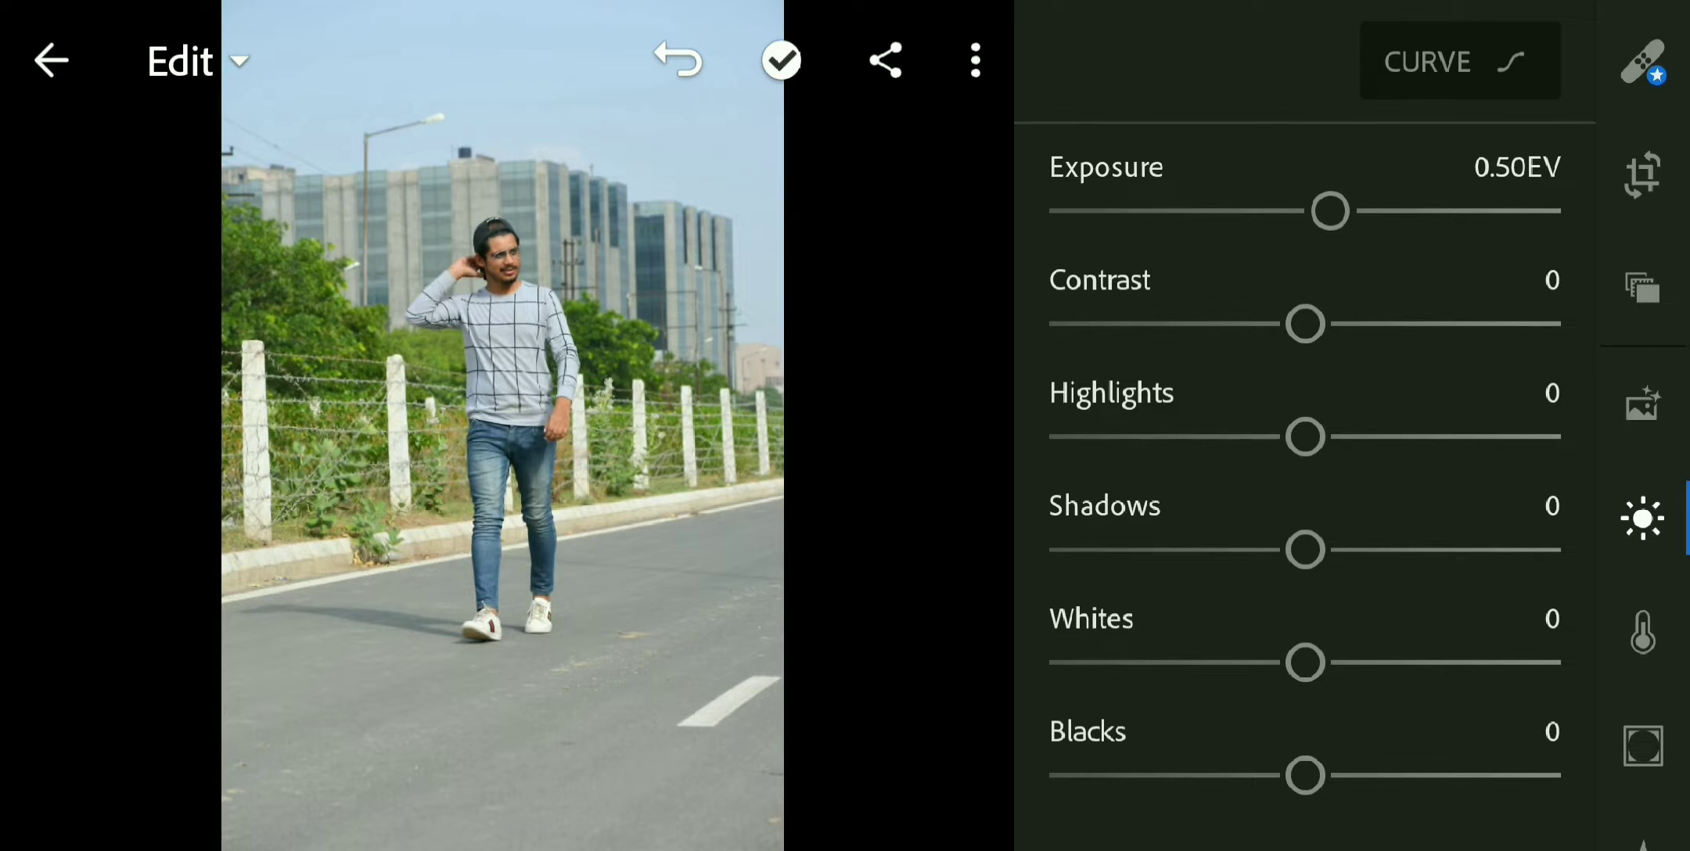
left_click_drag(1458, 333, 1486, 325)
left_click_drag(1480, 437, 1298, 423)
left_click_drag(1302, 548, 1471, 550)
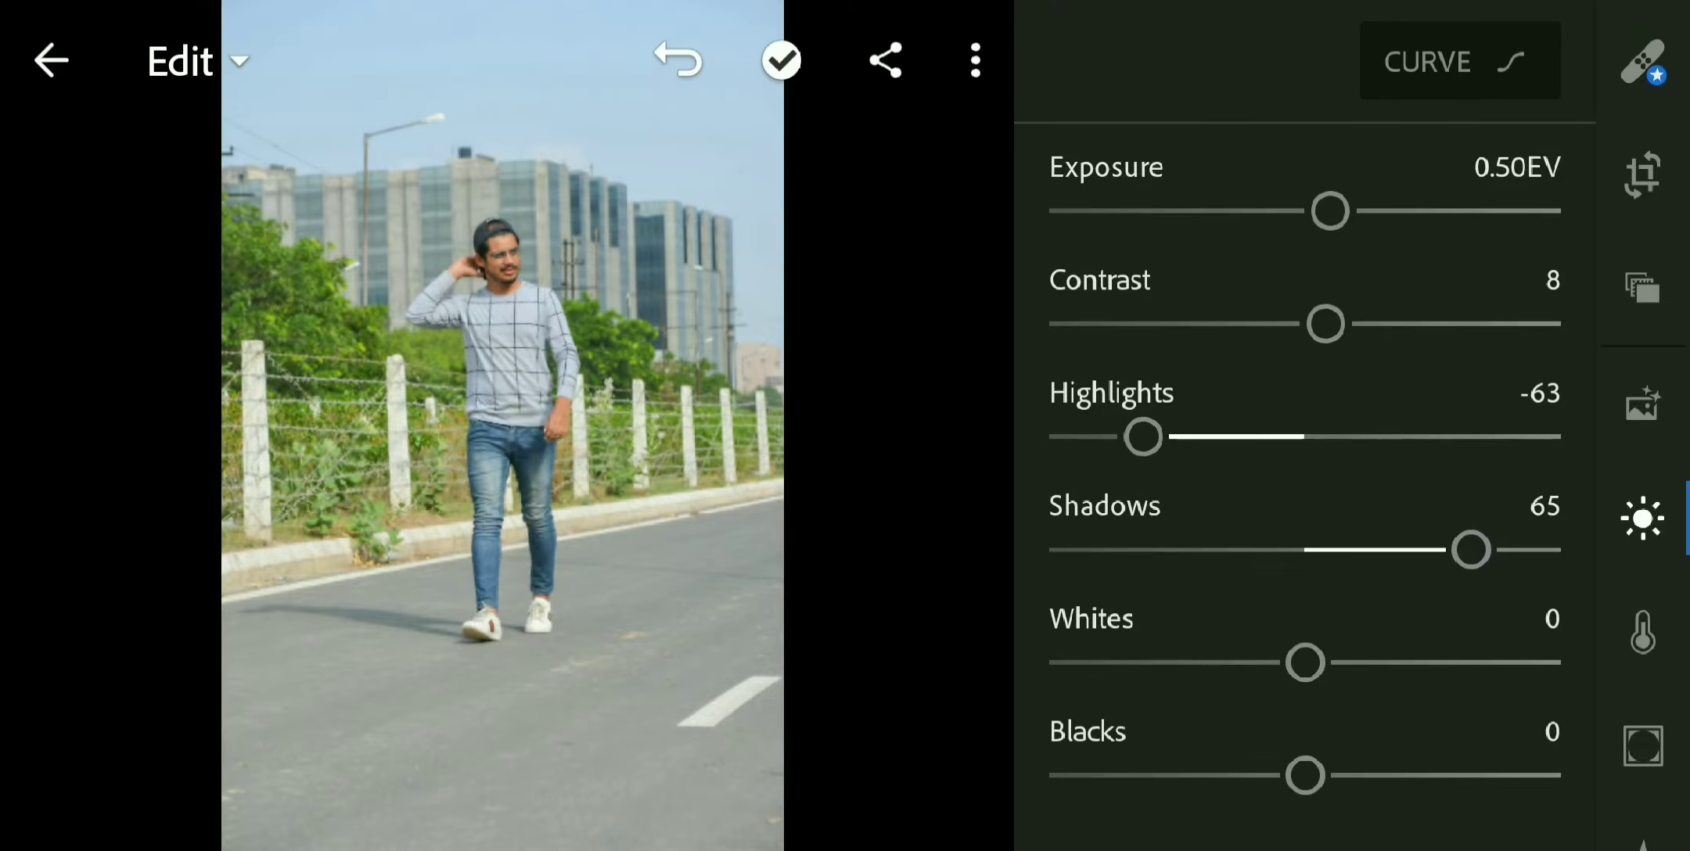
left_click_drag(1442, 657, 1368, 652)
left_click_drag(1307, 773, 1463, 772)
left_click_drag(1642, 529, 1643, 423)
left_click(1642, 525)
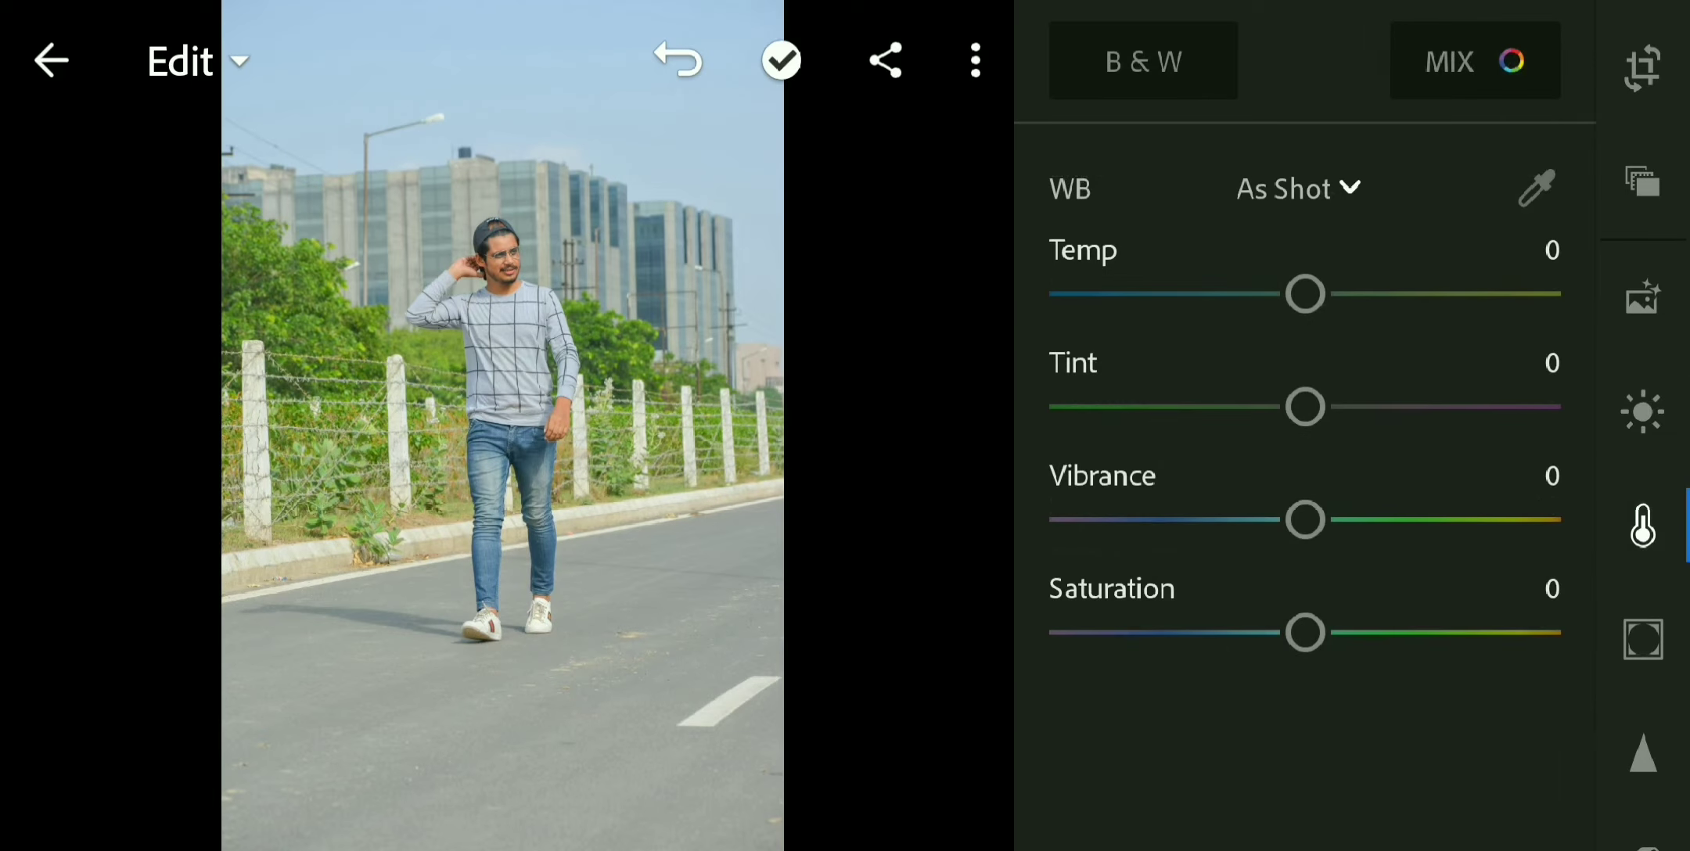
Step: Raise Vibrance to 47 and lower Saturation slightly to -6
left_click_drag(1305, 519, 1515, 535)
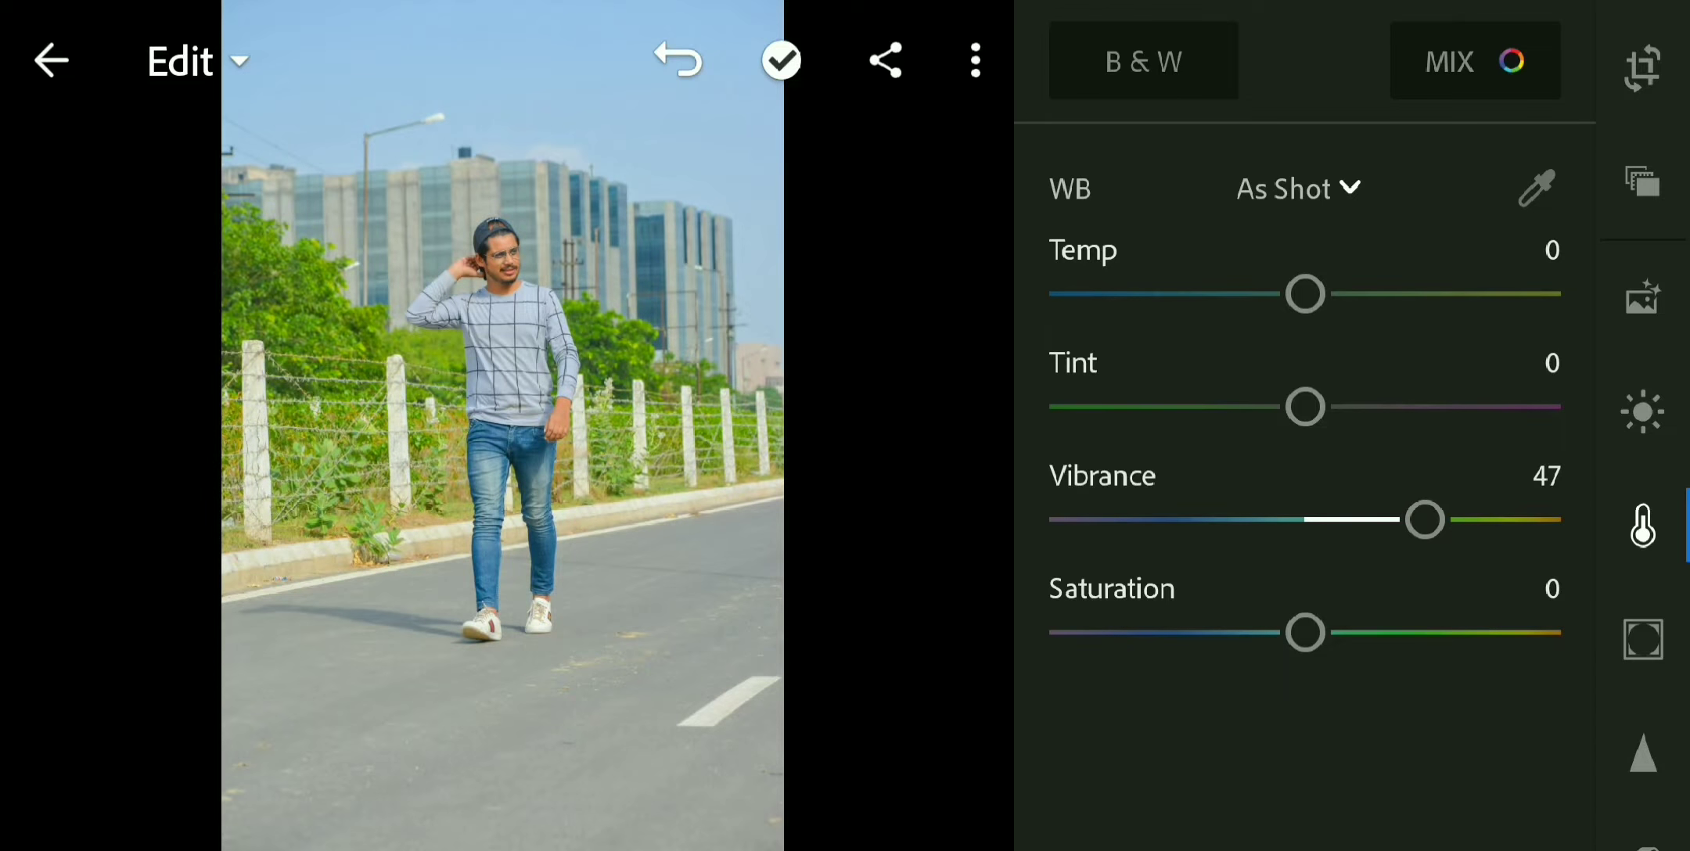
left_click_drag(1193, 645, 1202, 627)
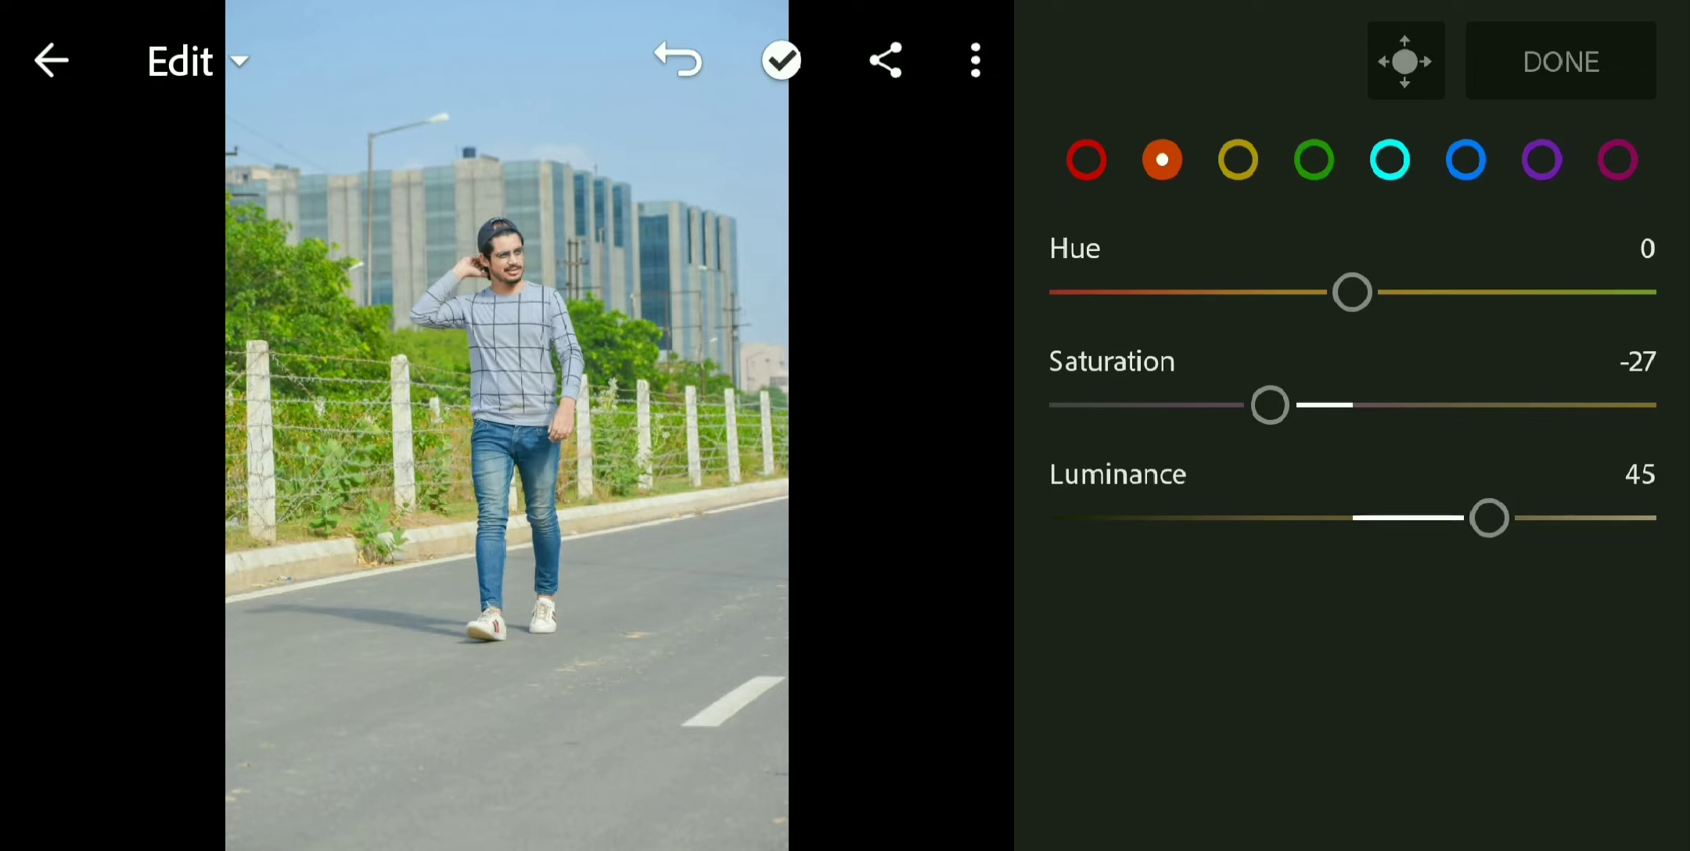
scroll(507, 426, "up", 3)
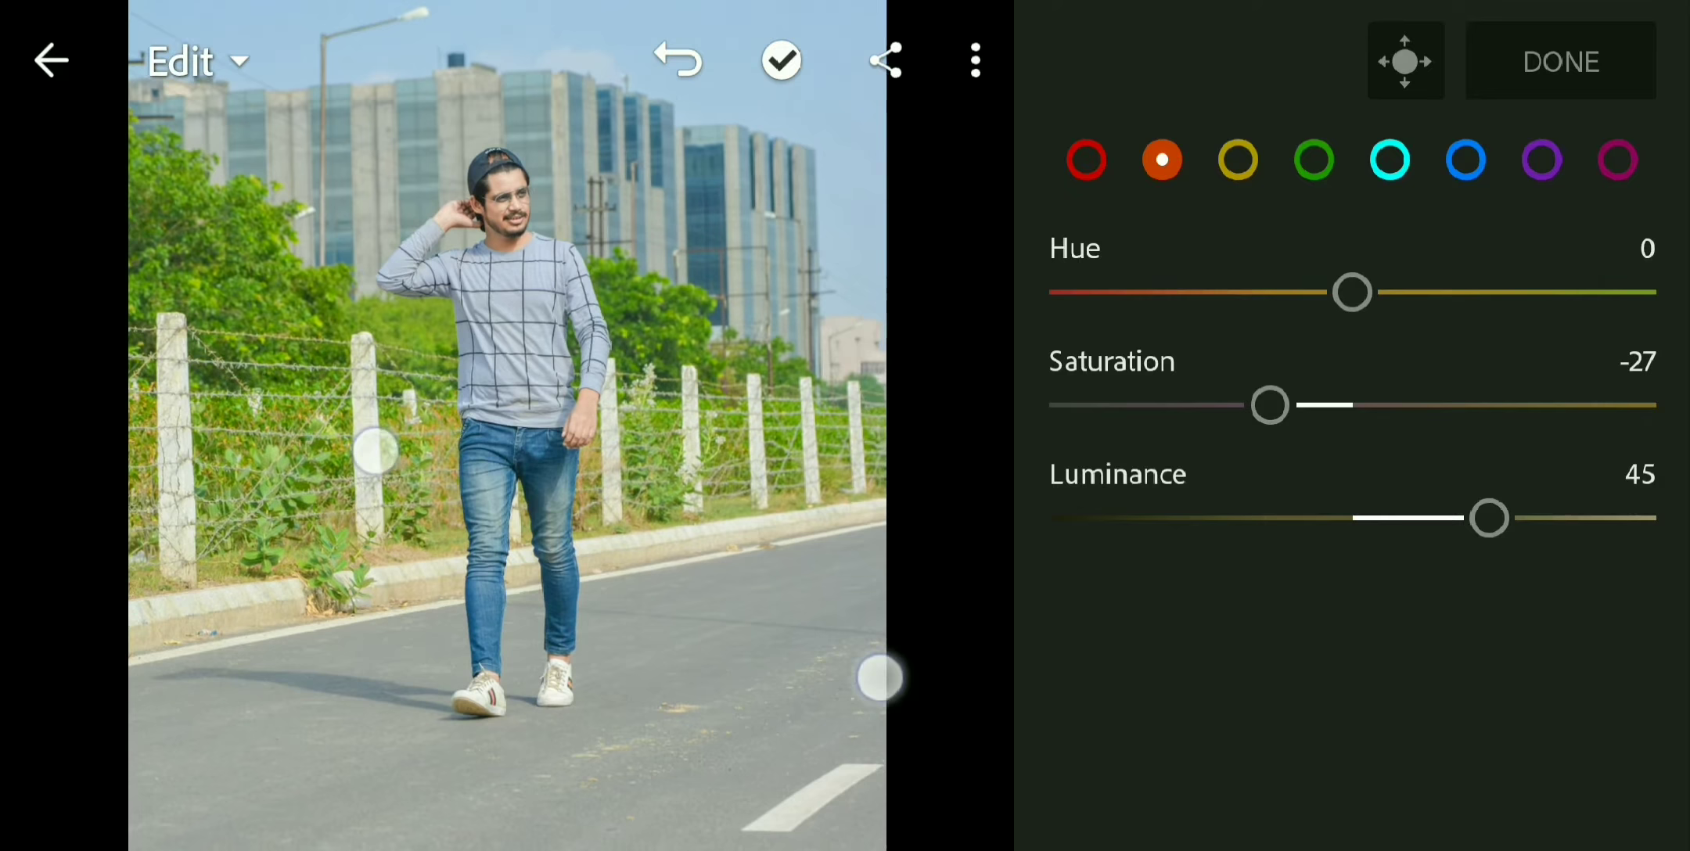
Step: Desaturate the yellows fully and set greens to hue -100, saturation 41, luminance -20
left_click(1237, 160)
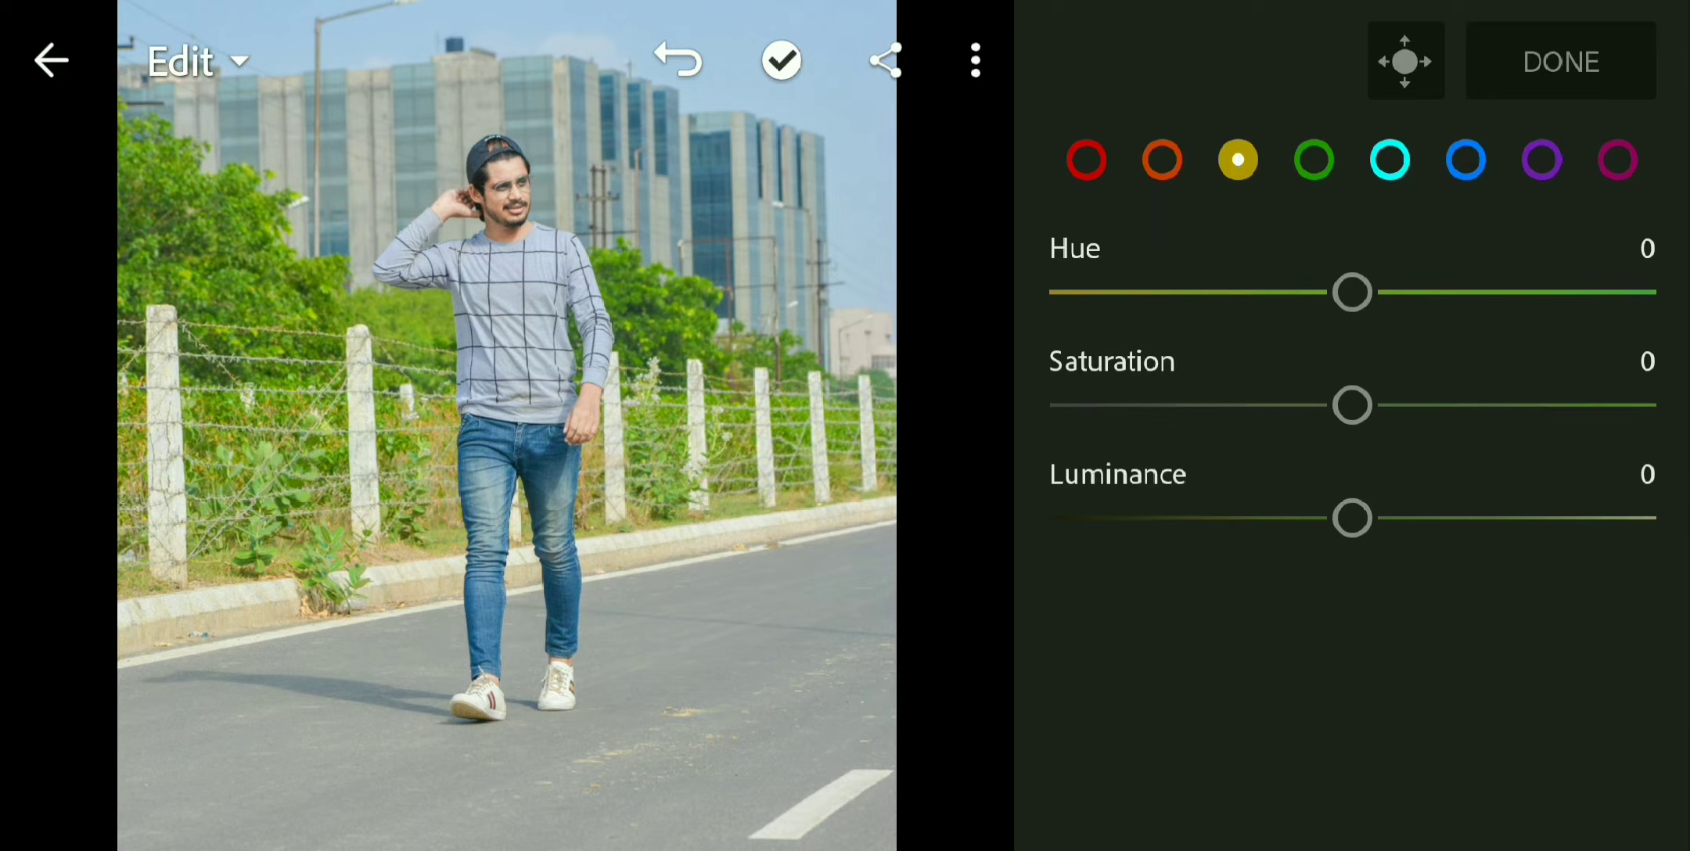
left_click_drag(1514, 405, 1101, 408)
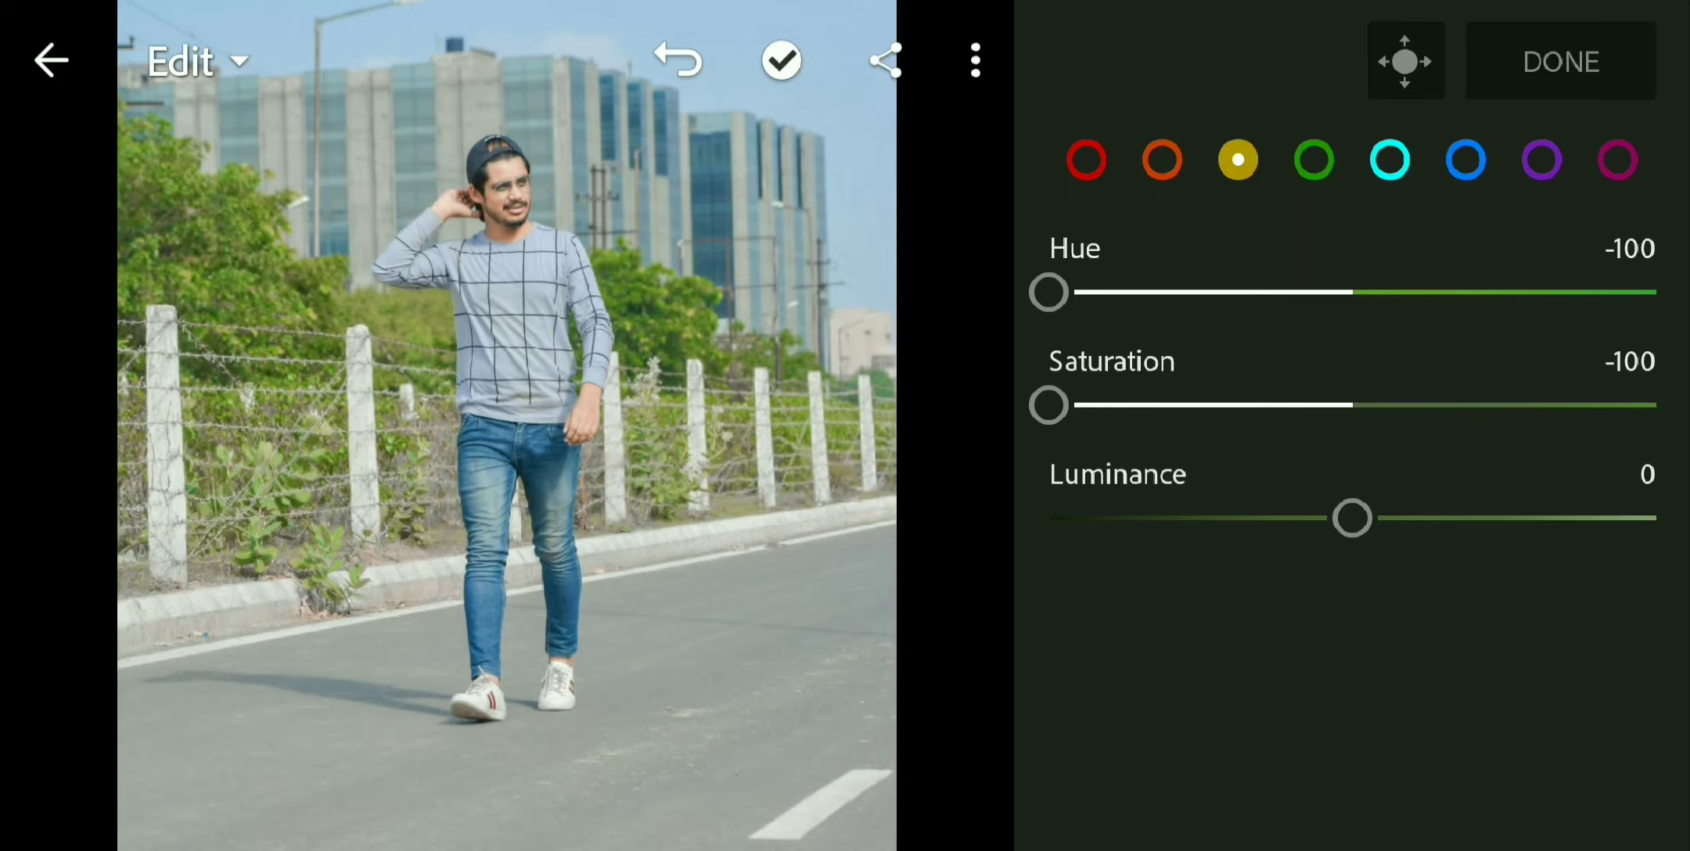
left_click(1314, 159)
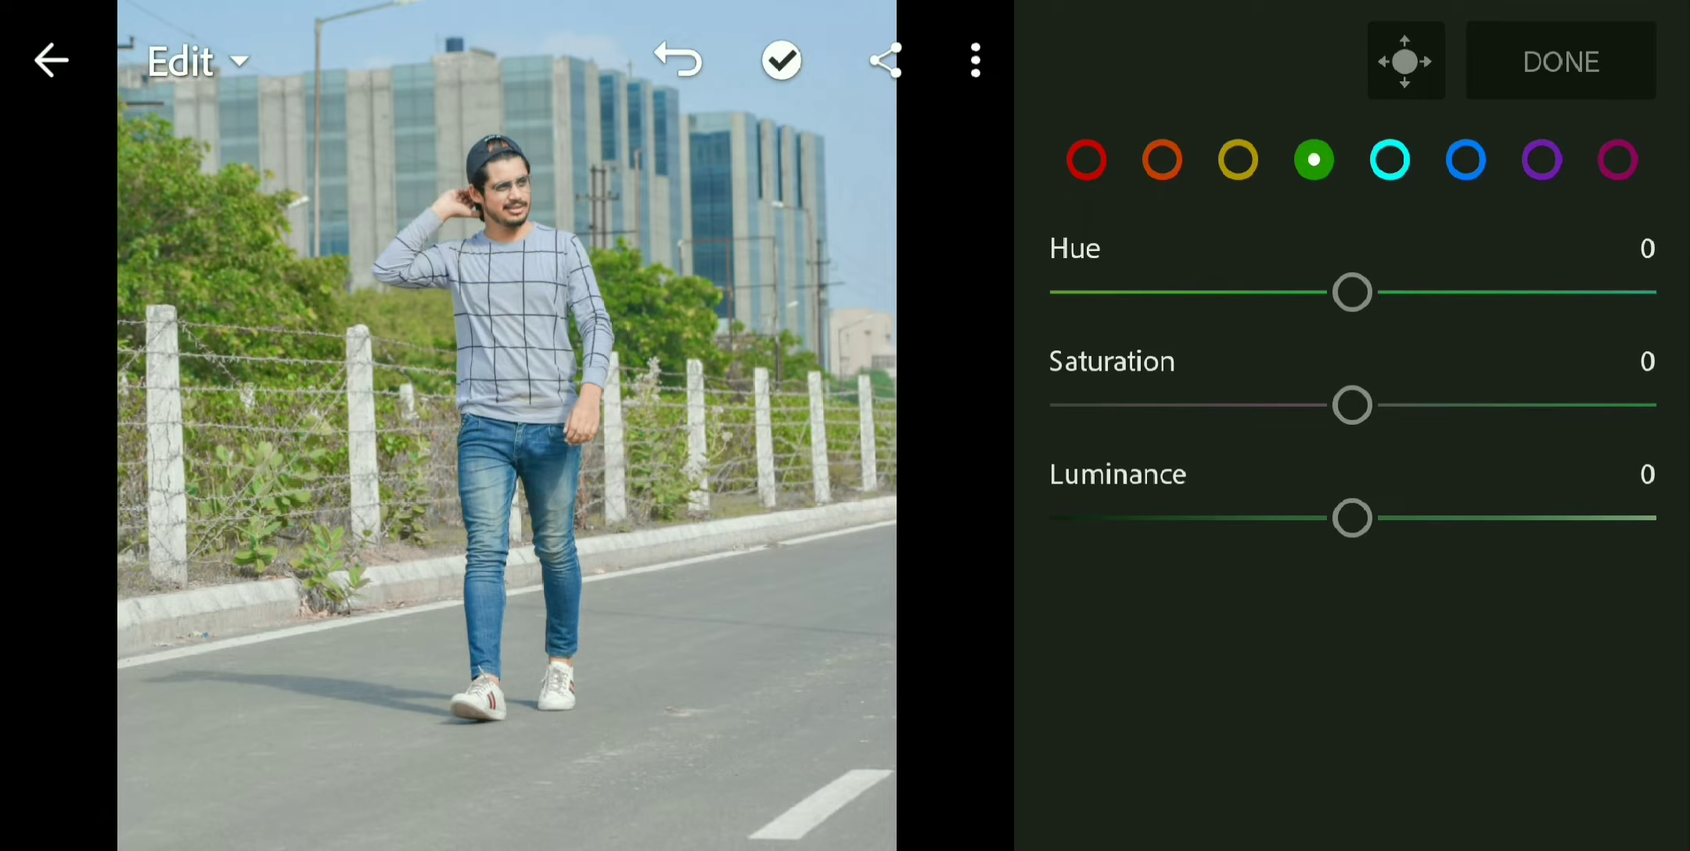
scroll(529, 529, "up", 2)
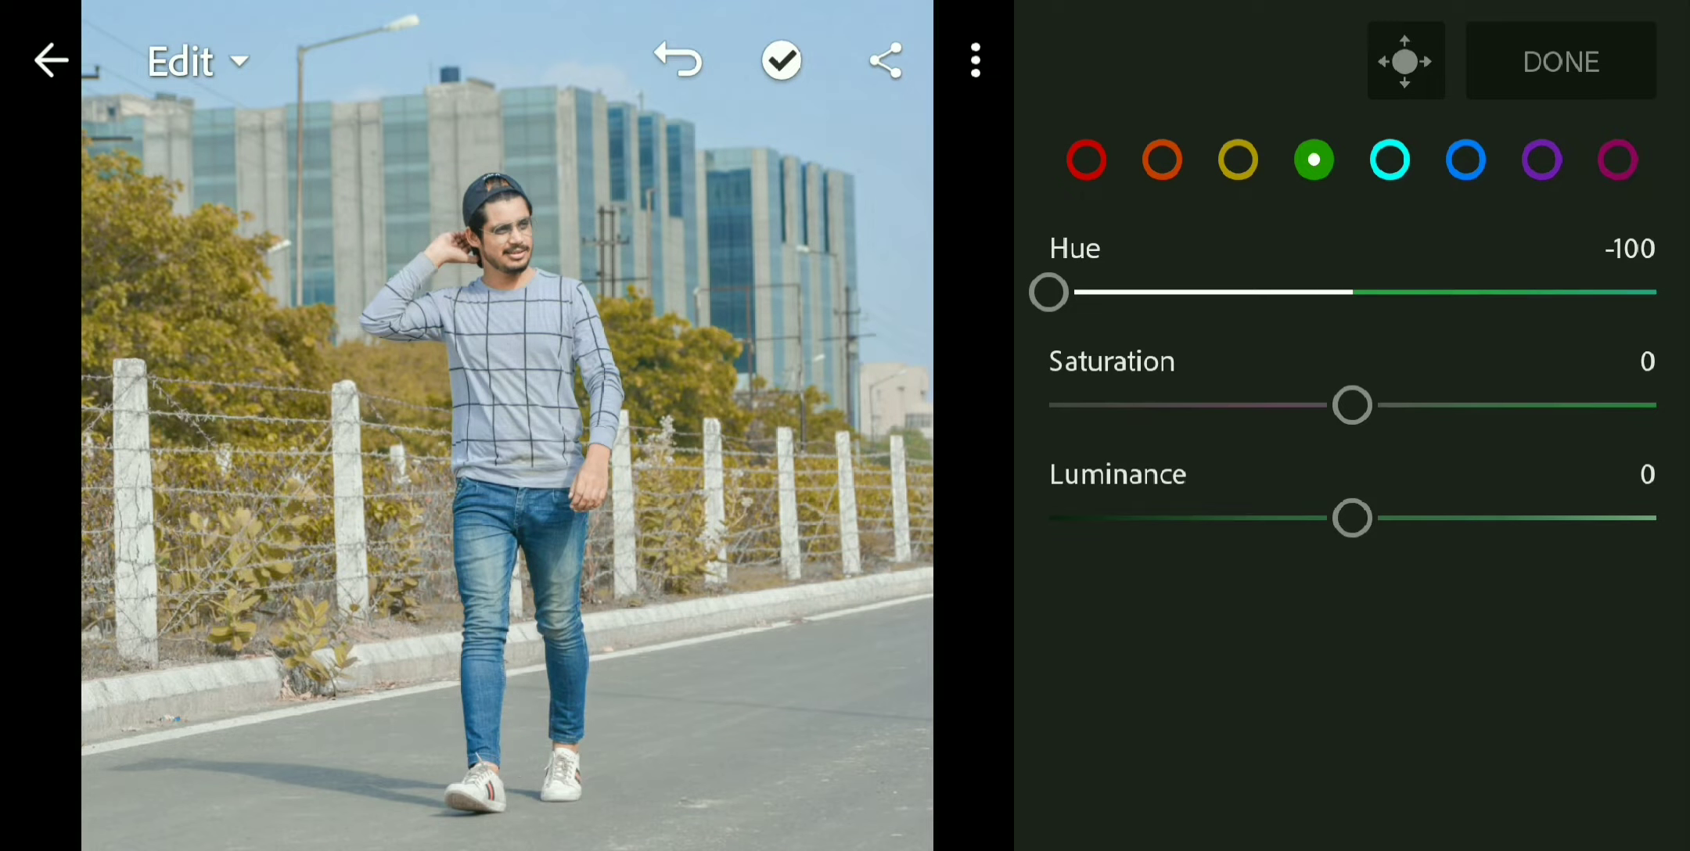
left_click_drag(1353, 405, 1475, 404)
left_click_drag(1509, 517, 1444, 517)
Step: Shift the blues to hue -56, saturation 67, luminance -8 for a teal sky
left_click(1466, 160)
scroll(610, 562, "up", 2)
scroll(610, 562, "down", 2)
left_click_drag(1519, 280, 1162, 240)
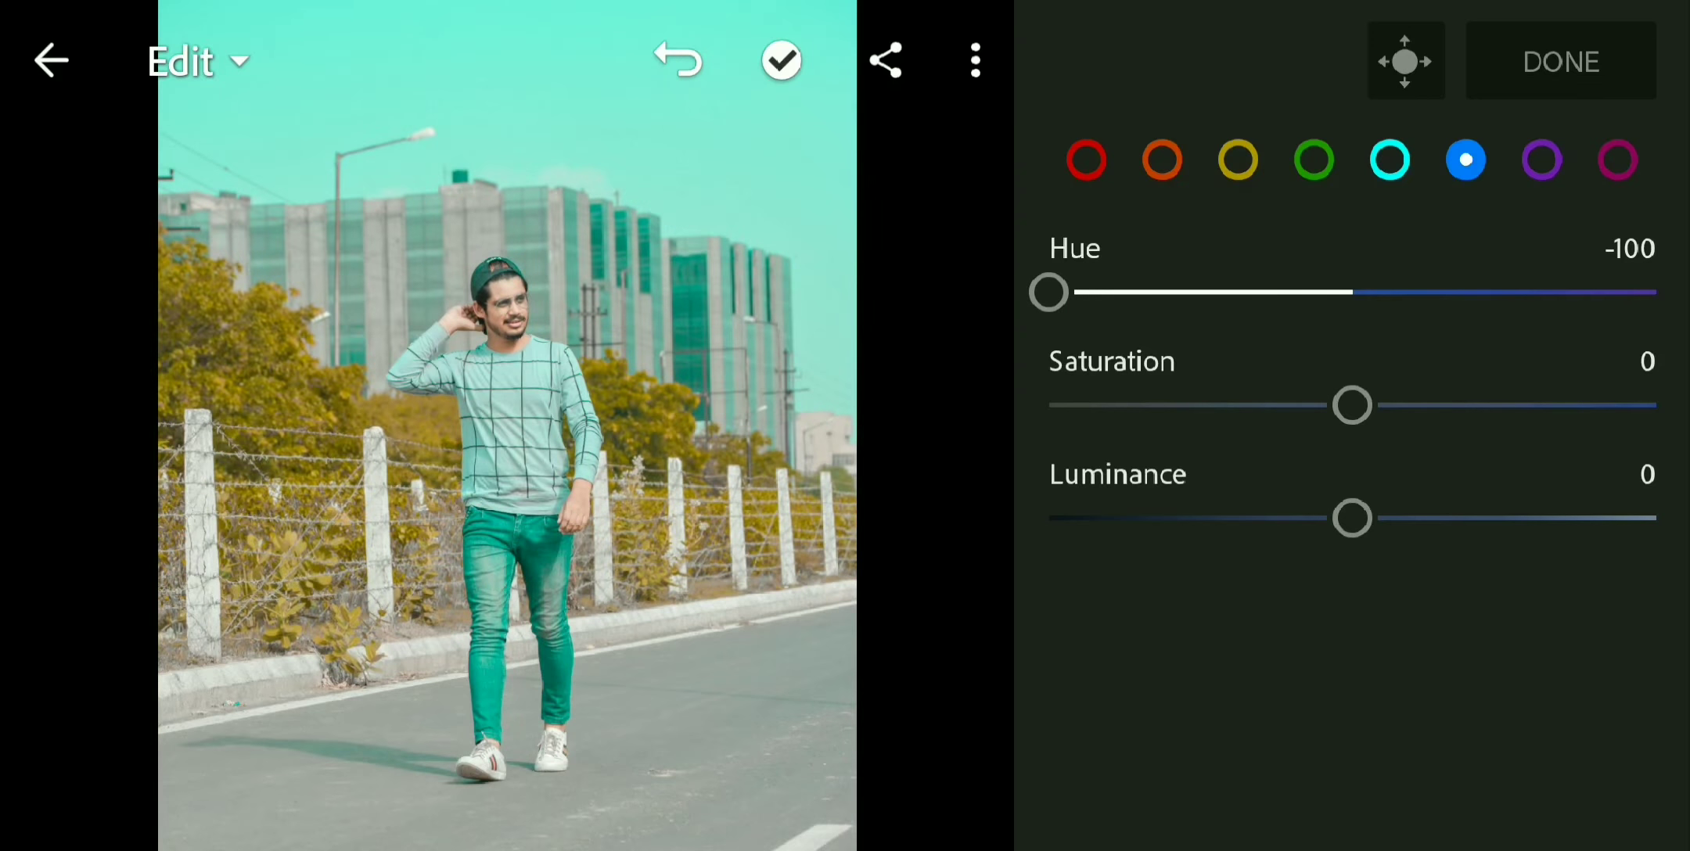
left_click_drag(1352, 404, 1463, 411)
left_click(1314, 160)
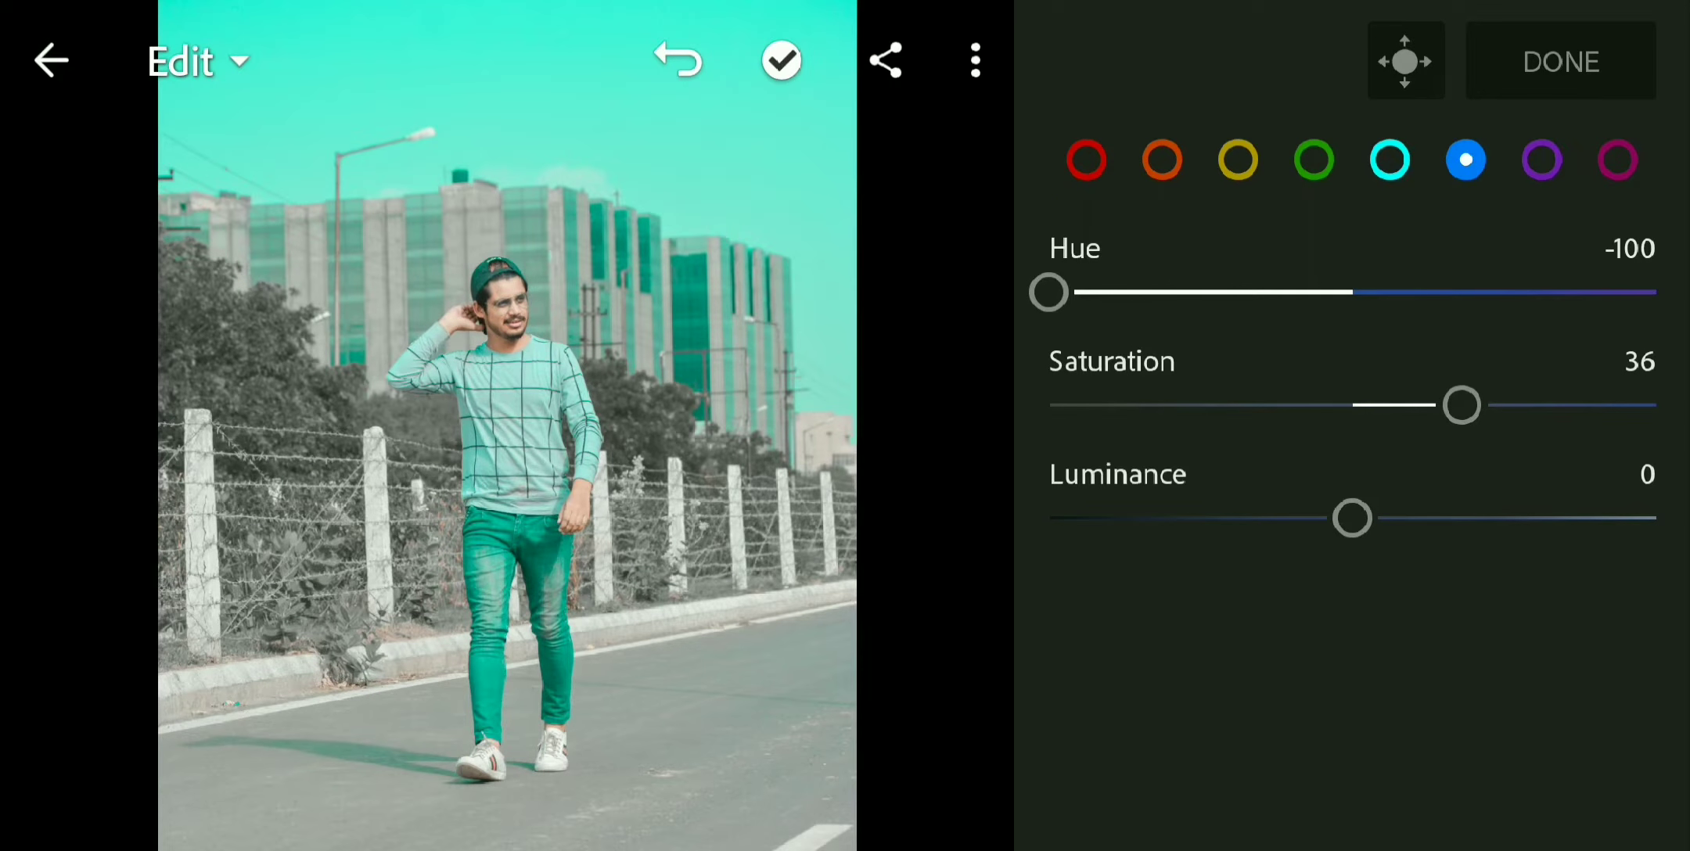
mouse_move(1426, 292)
left_mouse_down()
mouse_move(1566, 293)
mouse_move(1548, 293)
left_mouse_up()
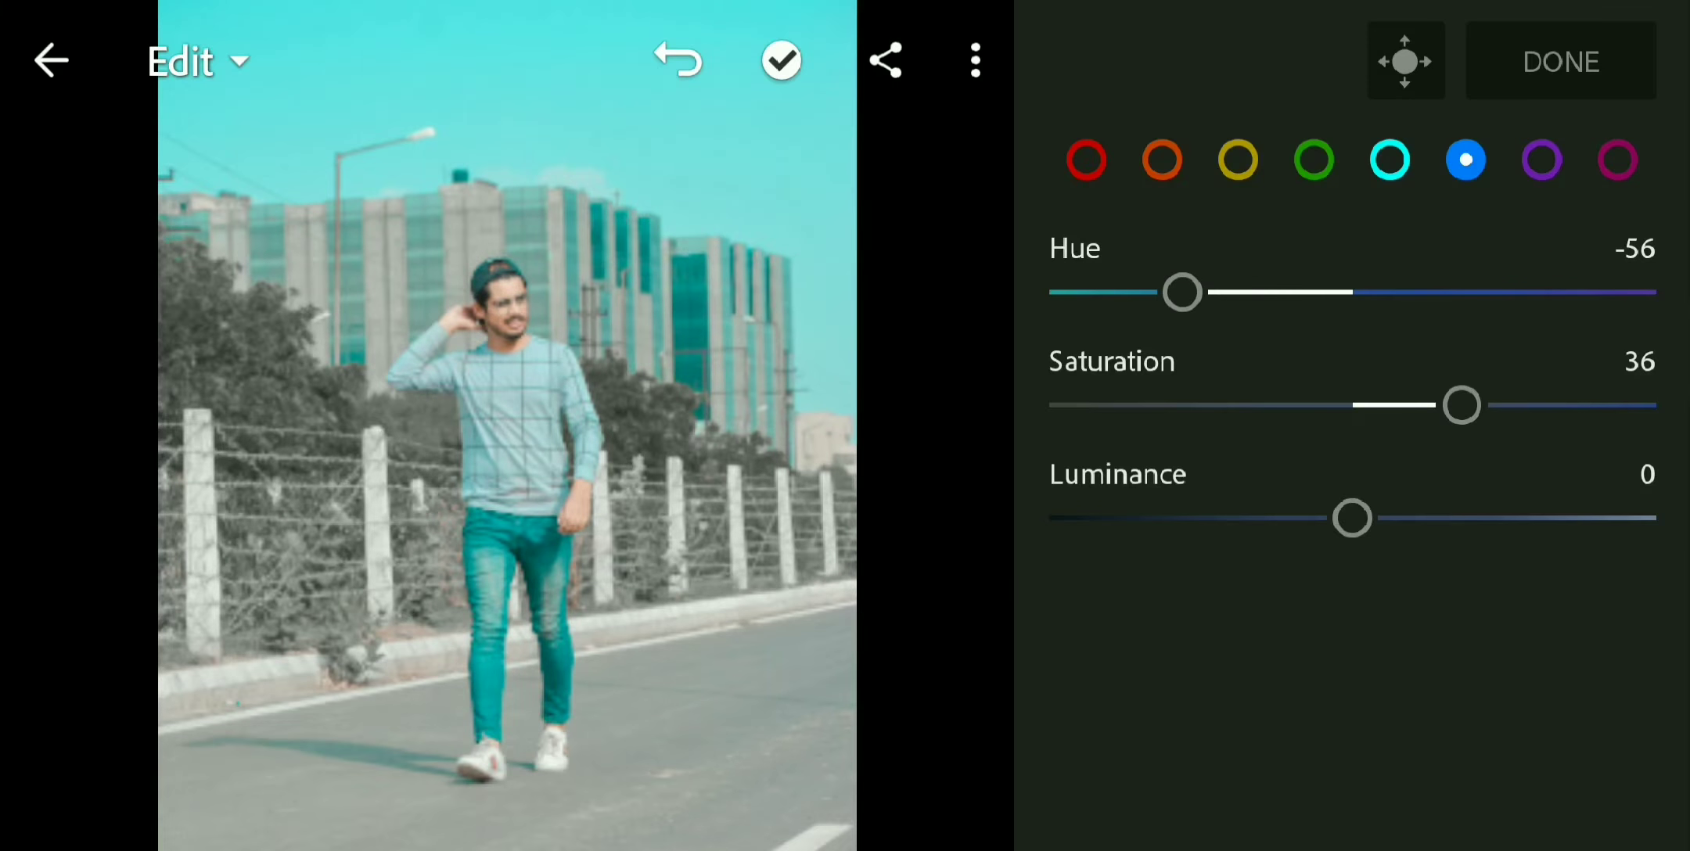
left_click_drag(1460, 404, 1555, 405)
left_click_drag(1211, 511, 1208, 524)
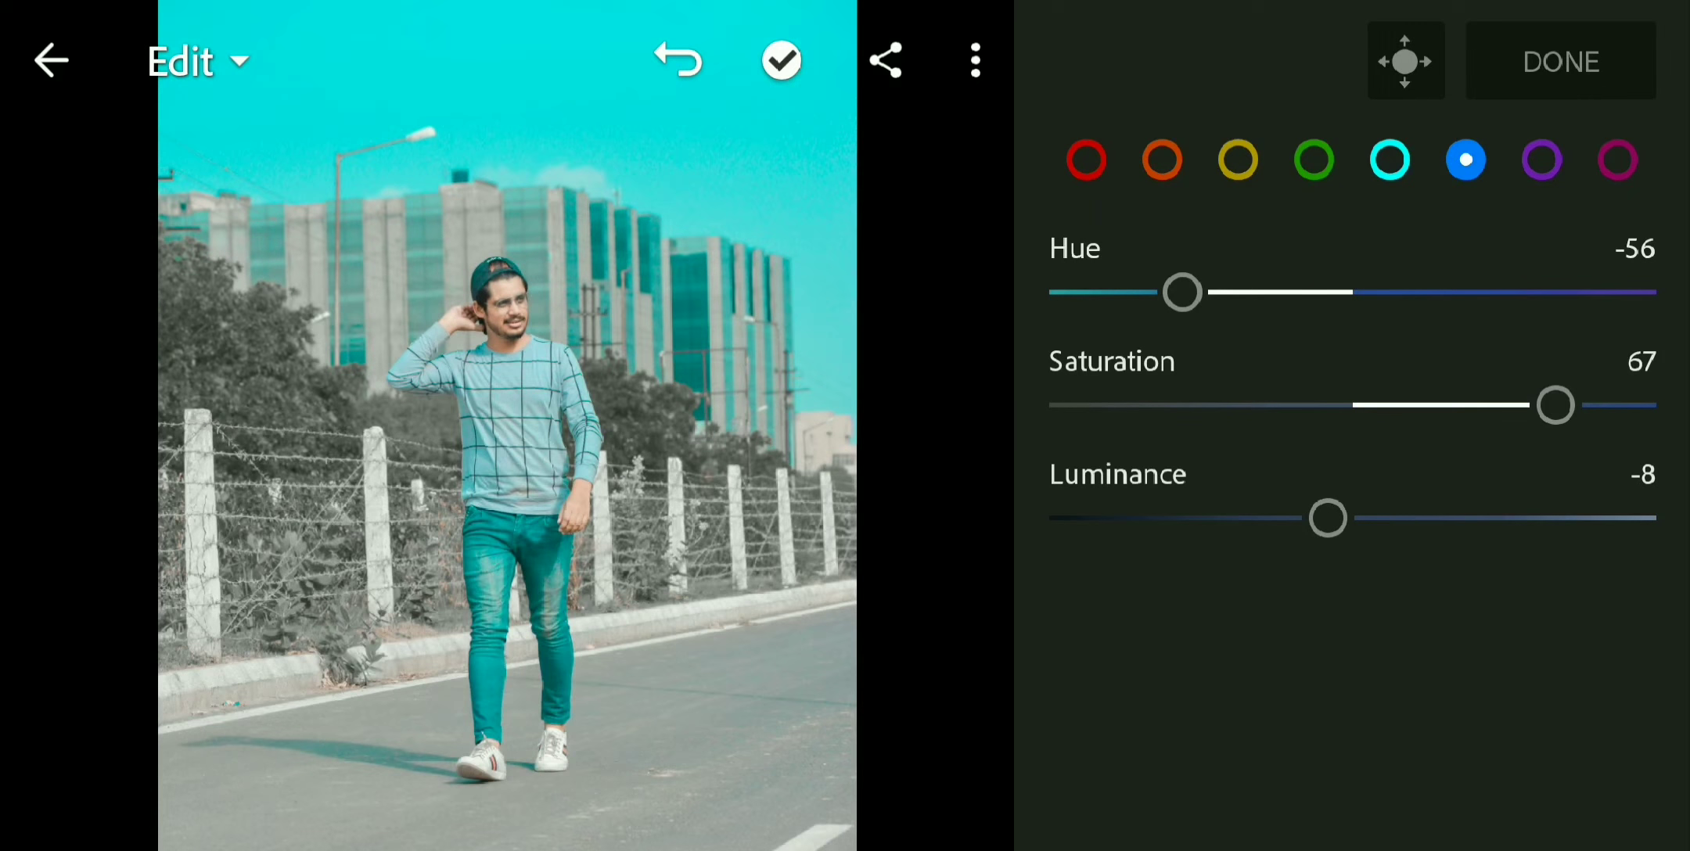
Step: Fully desaturate the purples and magentas to -100
left_click(1540, 160)
left_click_drag(1355, 404, 1049, 405)
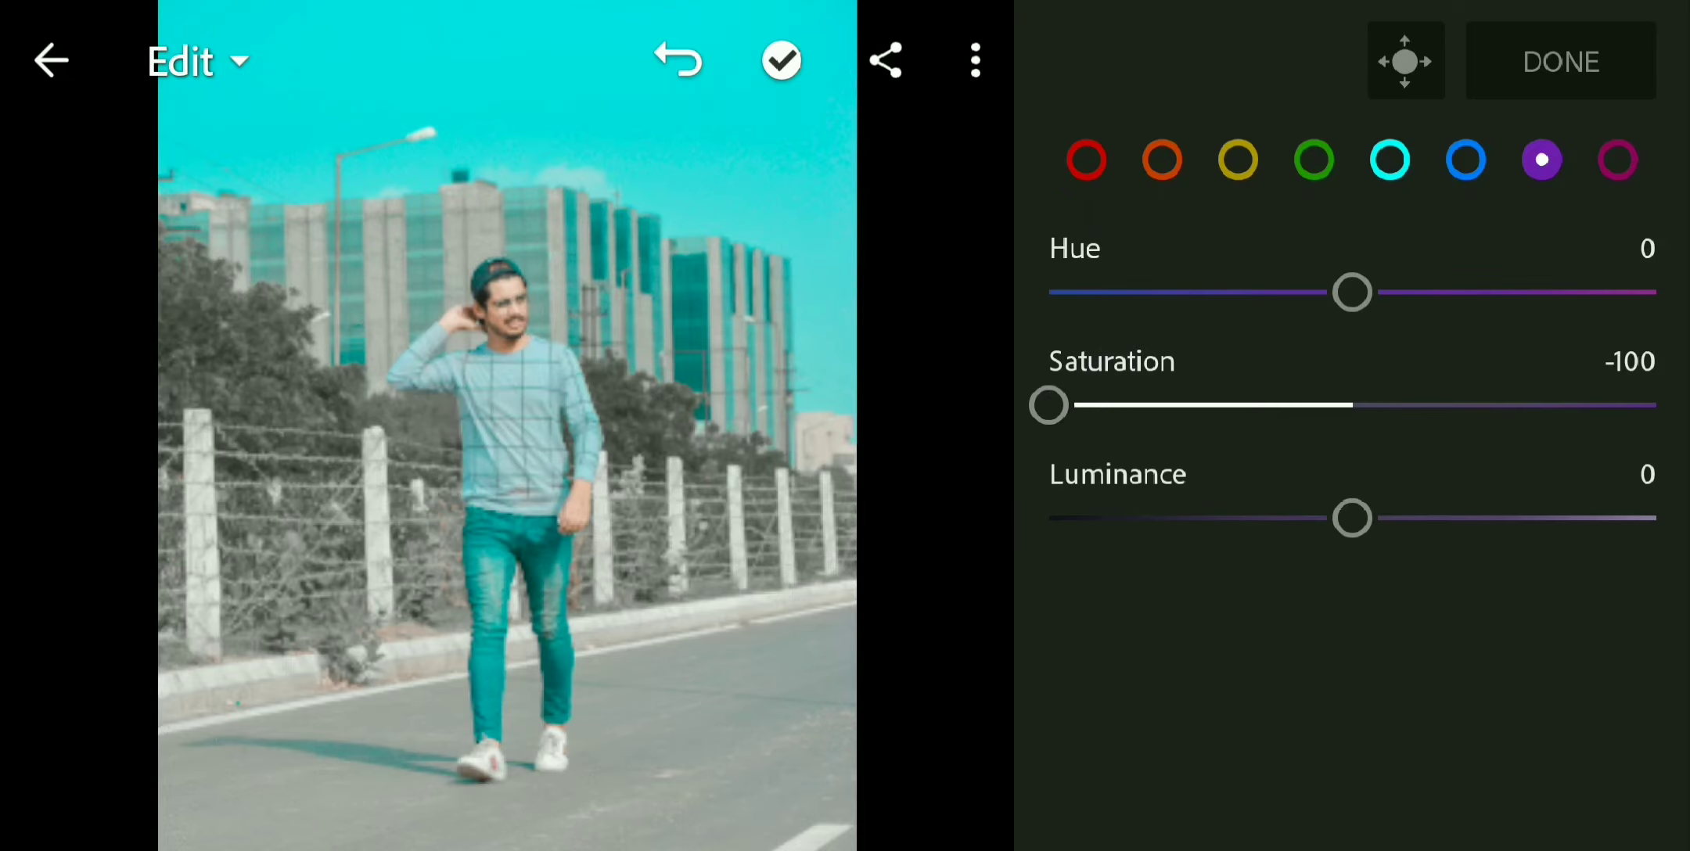
left_click(1617, 160)
left_click_drag(1343, 405, 1049, 405)
Step: Close the colour mixer and warm the temperature to 6
left_click(1561, 62)
left_click_drag(1433, 313, 1452, 313)
left_click_drag(1642, 456, 1642, 389)
left_click(1643, 572)
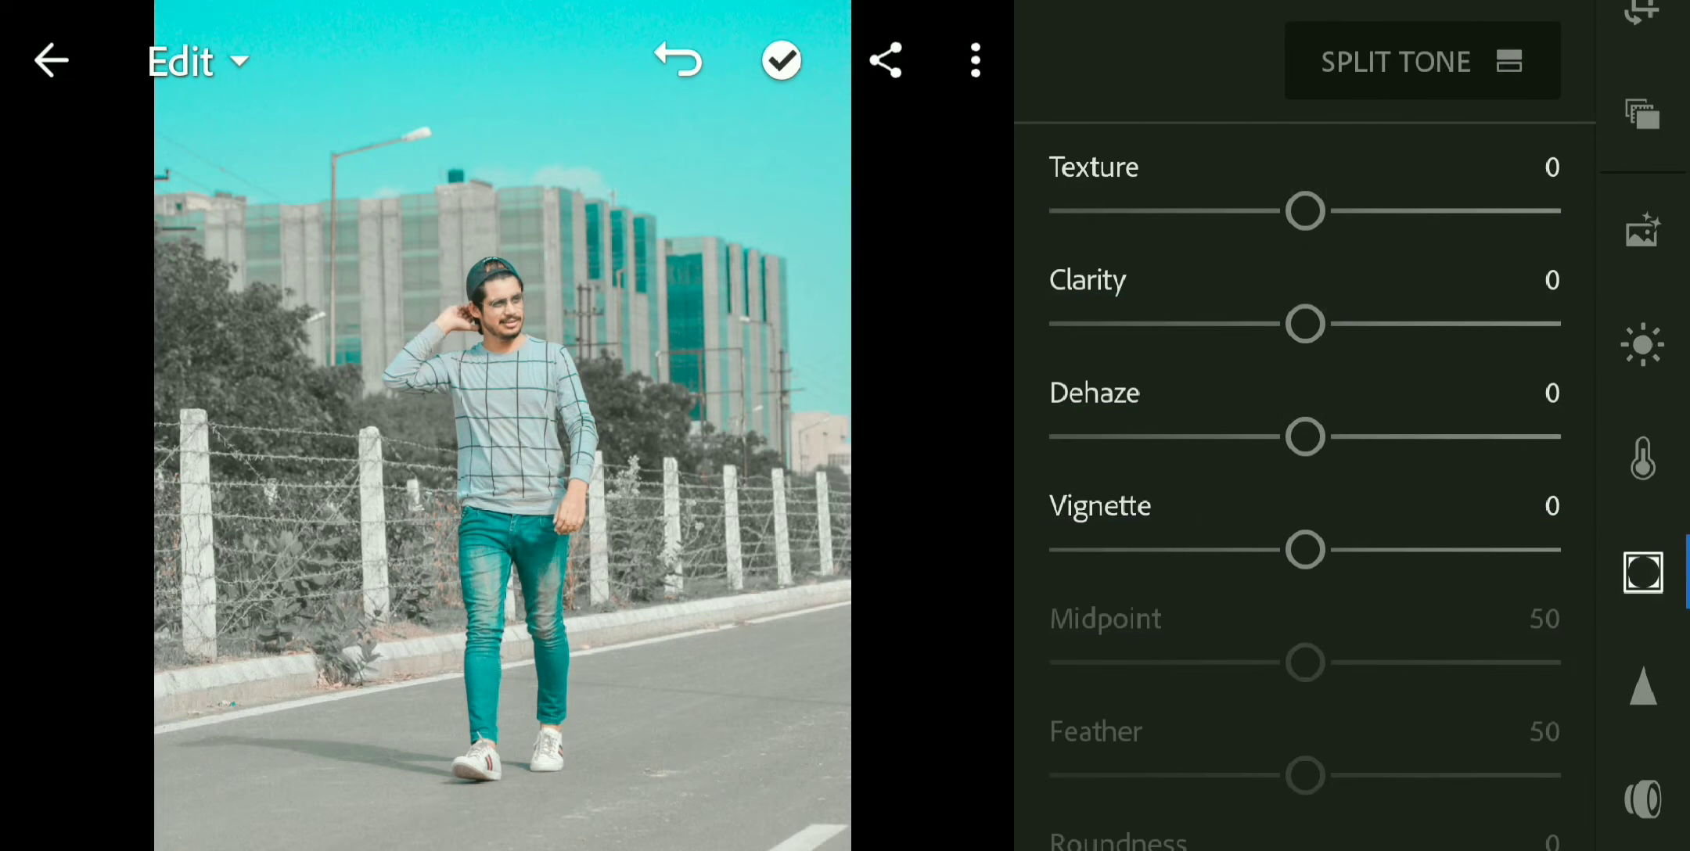
Step: Add clarity 36 and a touch of dehaze at 4
left_click_drag(1481, 333, 1540, 334)
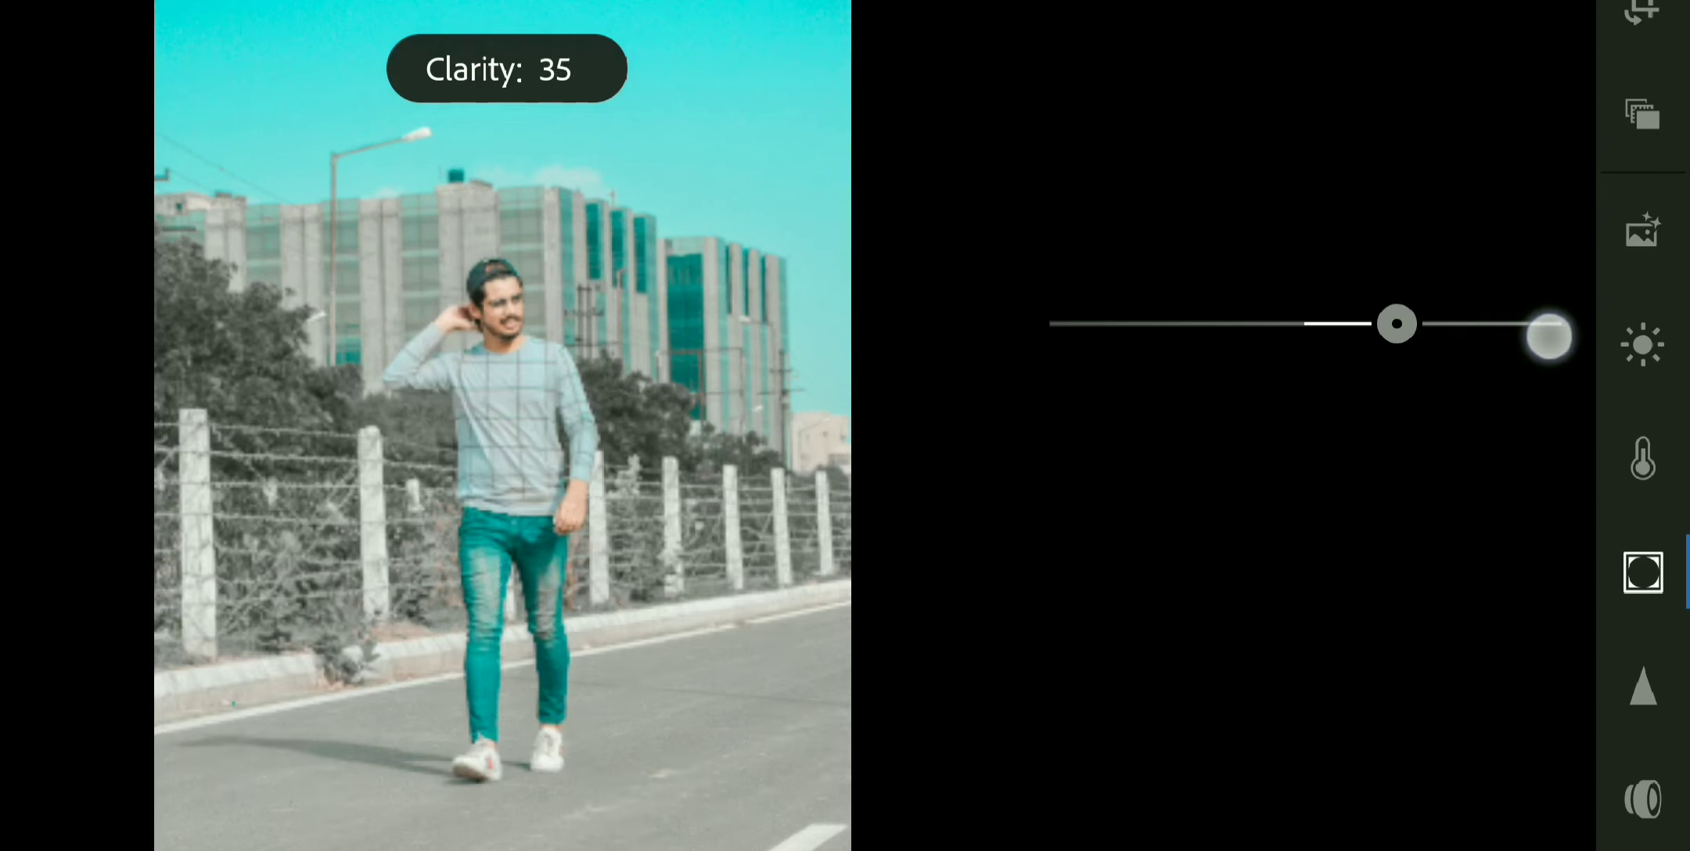
left_click_drag(1540, 334, 1543, 336)
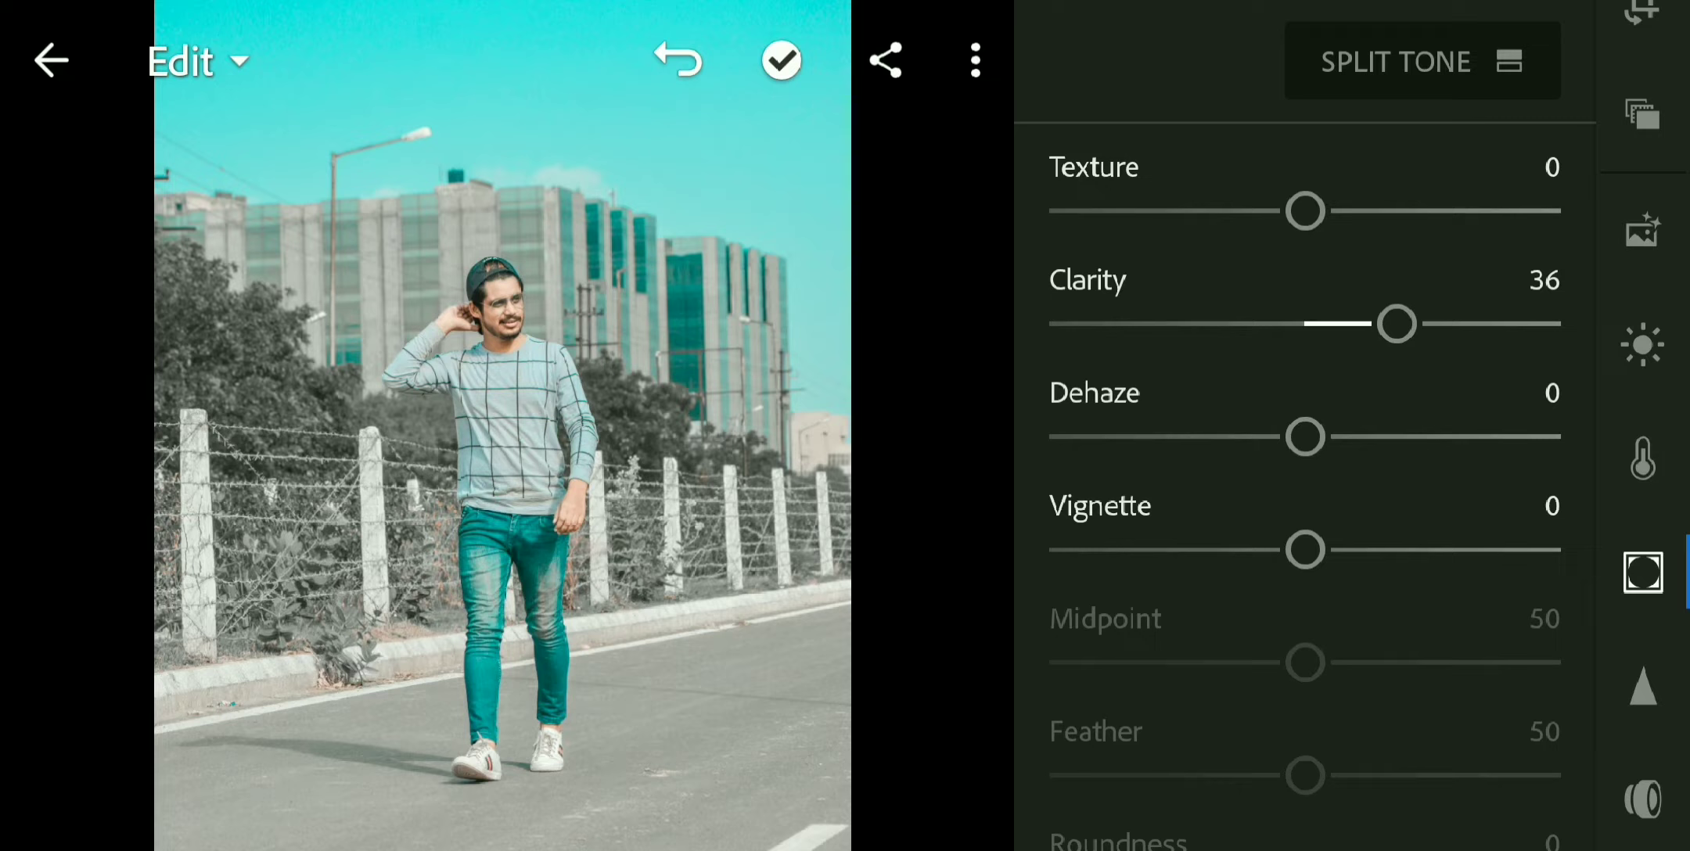
left_click_drag(1452, 420, 1464, 420)
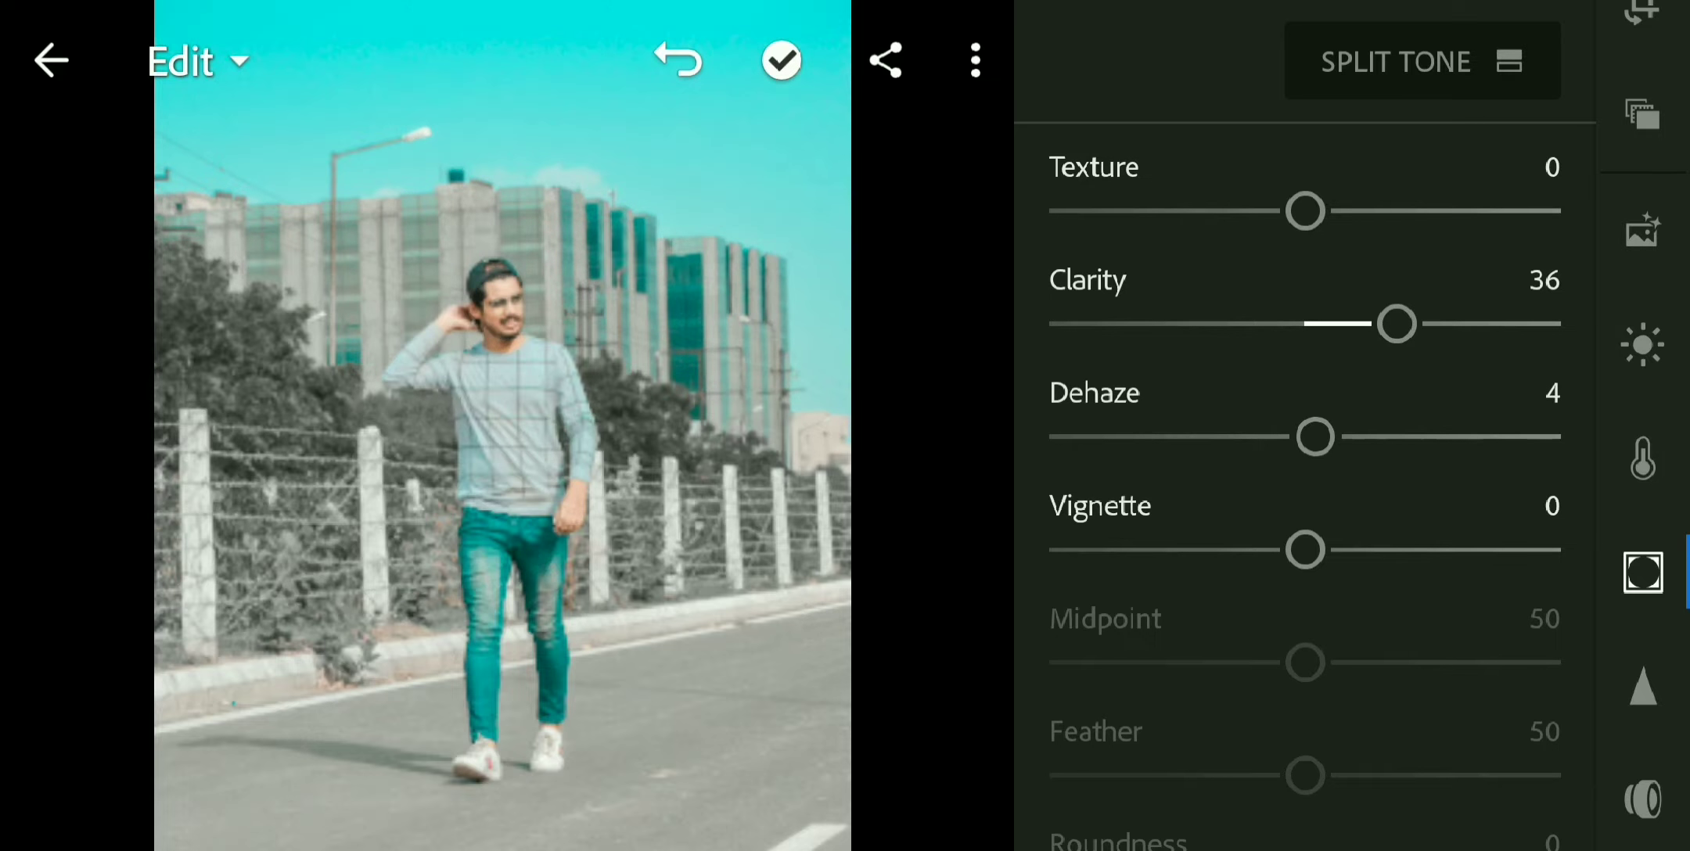
left_click_drag(1483, 483, 1483, 420)
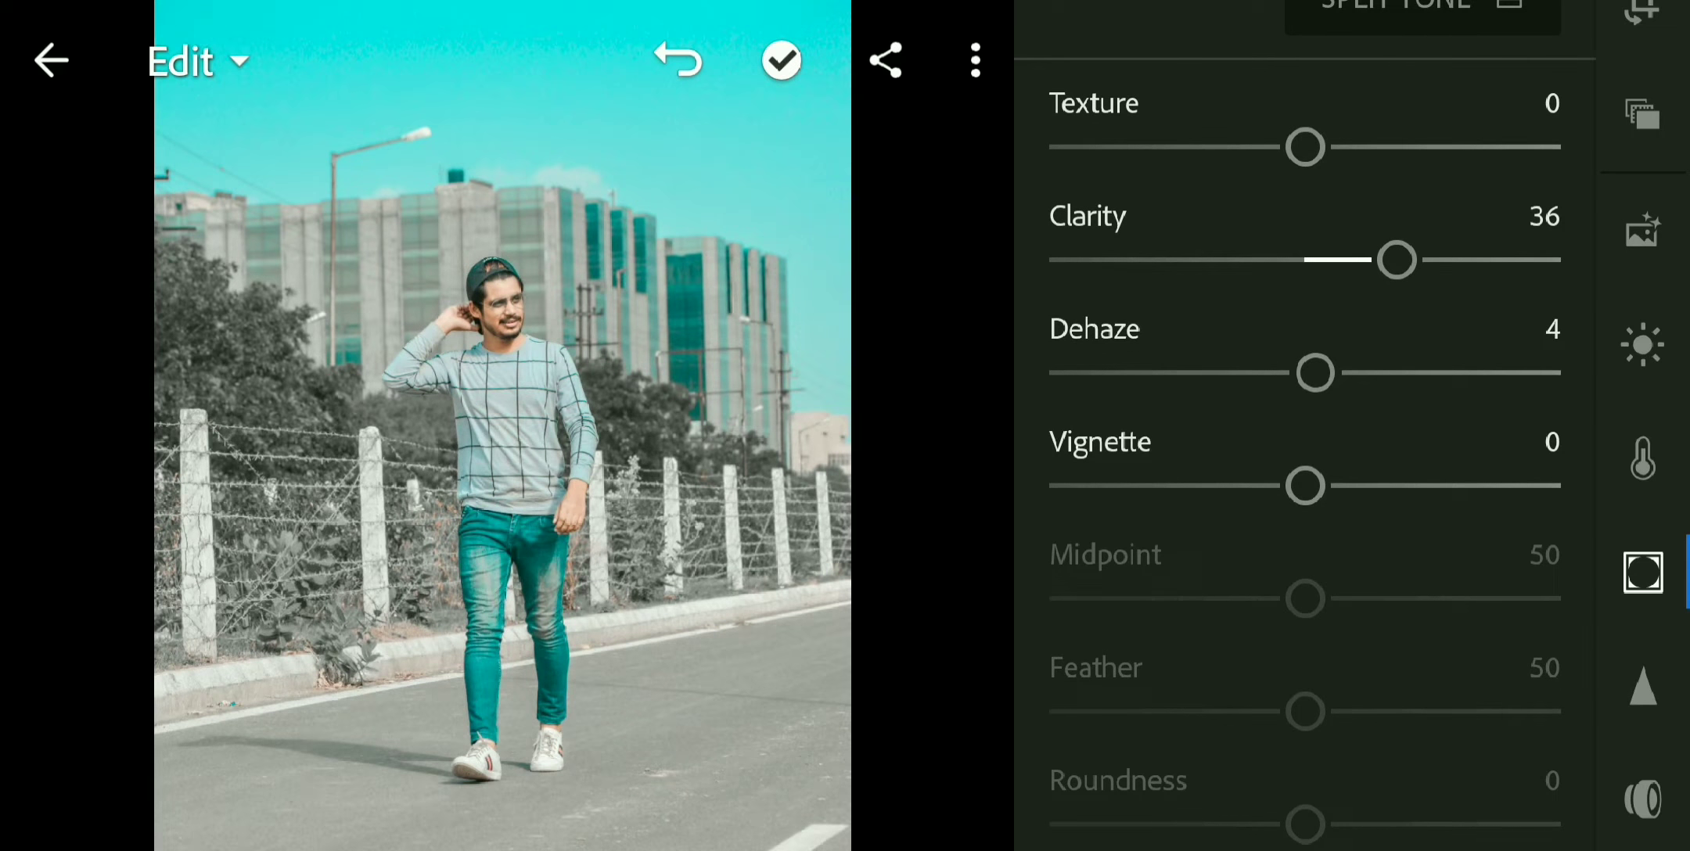
Step: Set the vignette to -50 with midpoint 47 and feather 69
left_click_drag(1455, 498, 1261, 435)
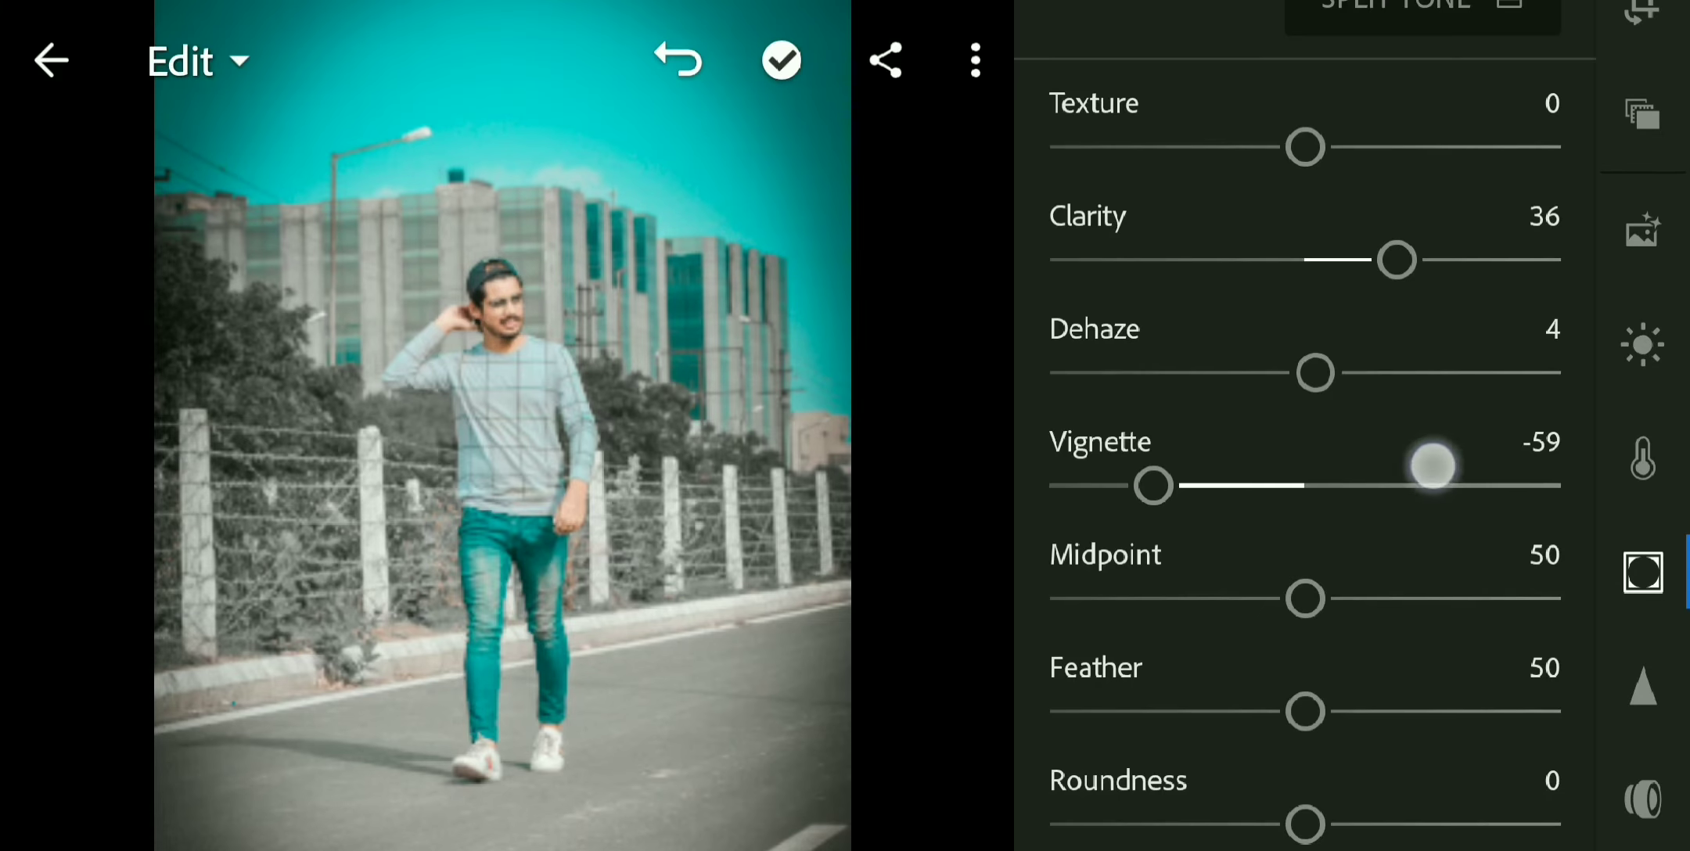
left_click_drag(1434, 462, 1422, 384)
left_click_drag(1144, 506, 1122, 516)
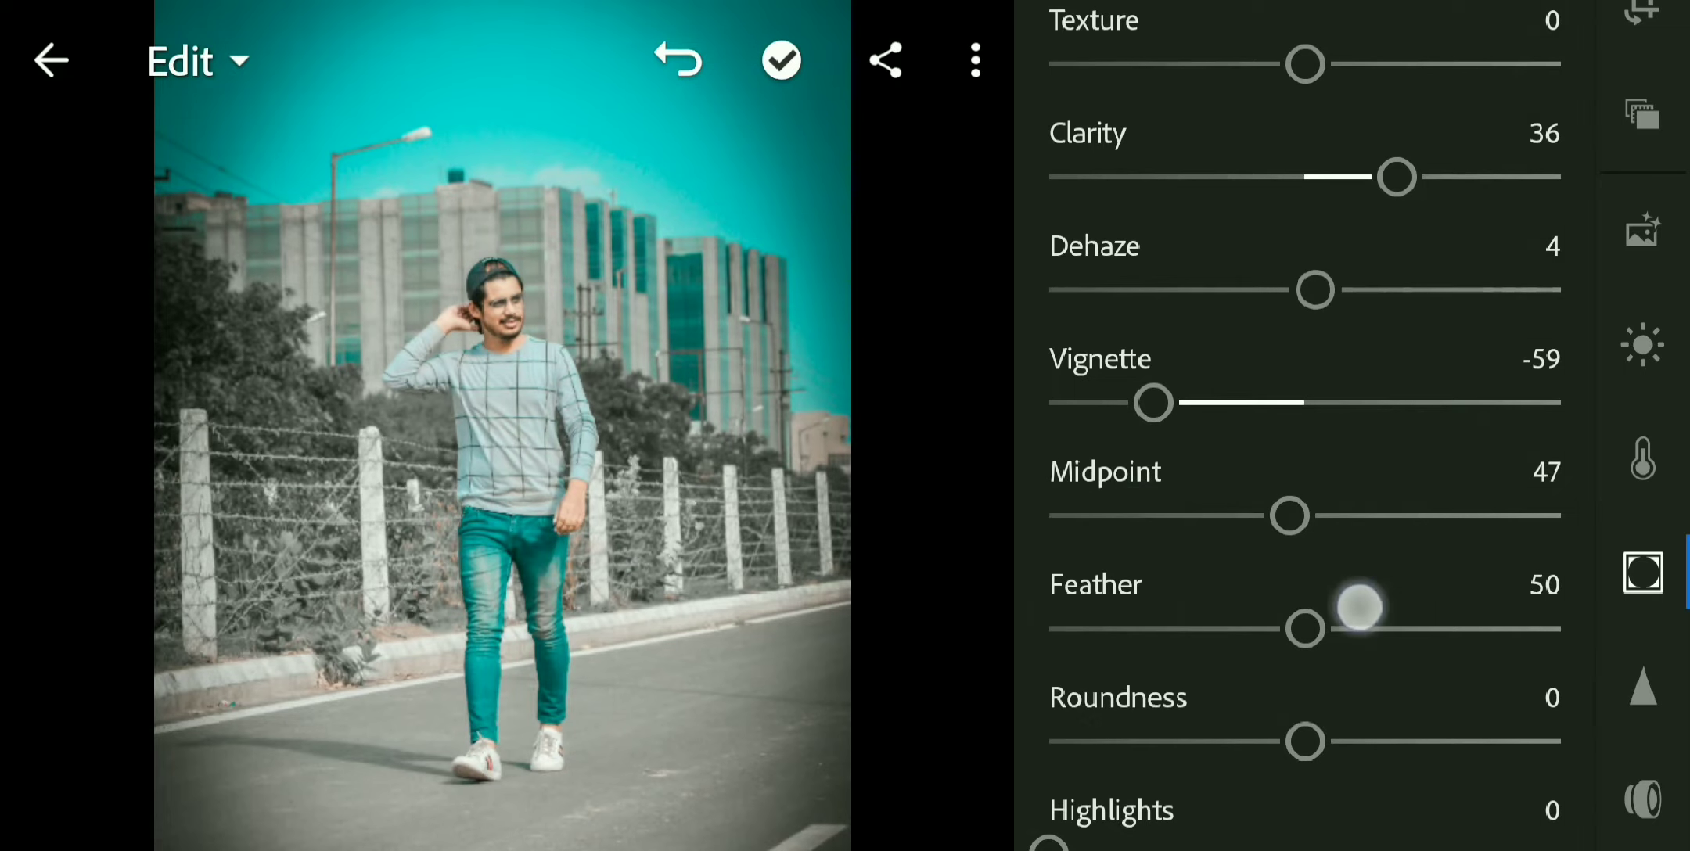
left_click_drag(1359, 600, 1425, 611)
mouse_move(1056, 424)
left_mouse_down()
mouse_move(1096, 422)
mouse_move(1076, 410)
left_mouse_up()
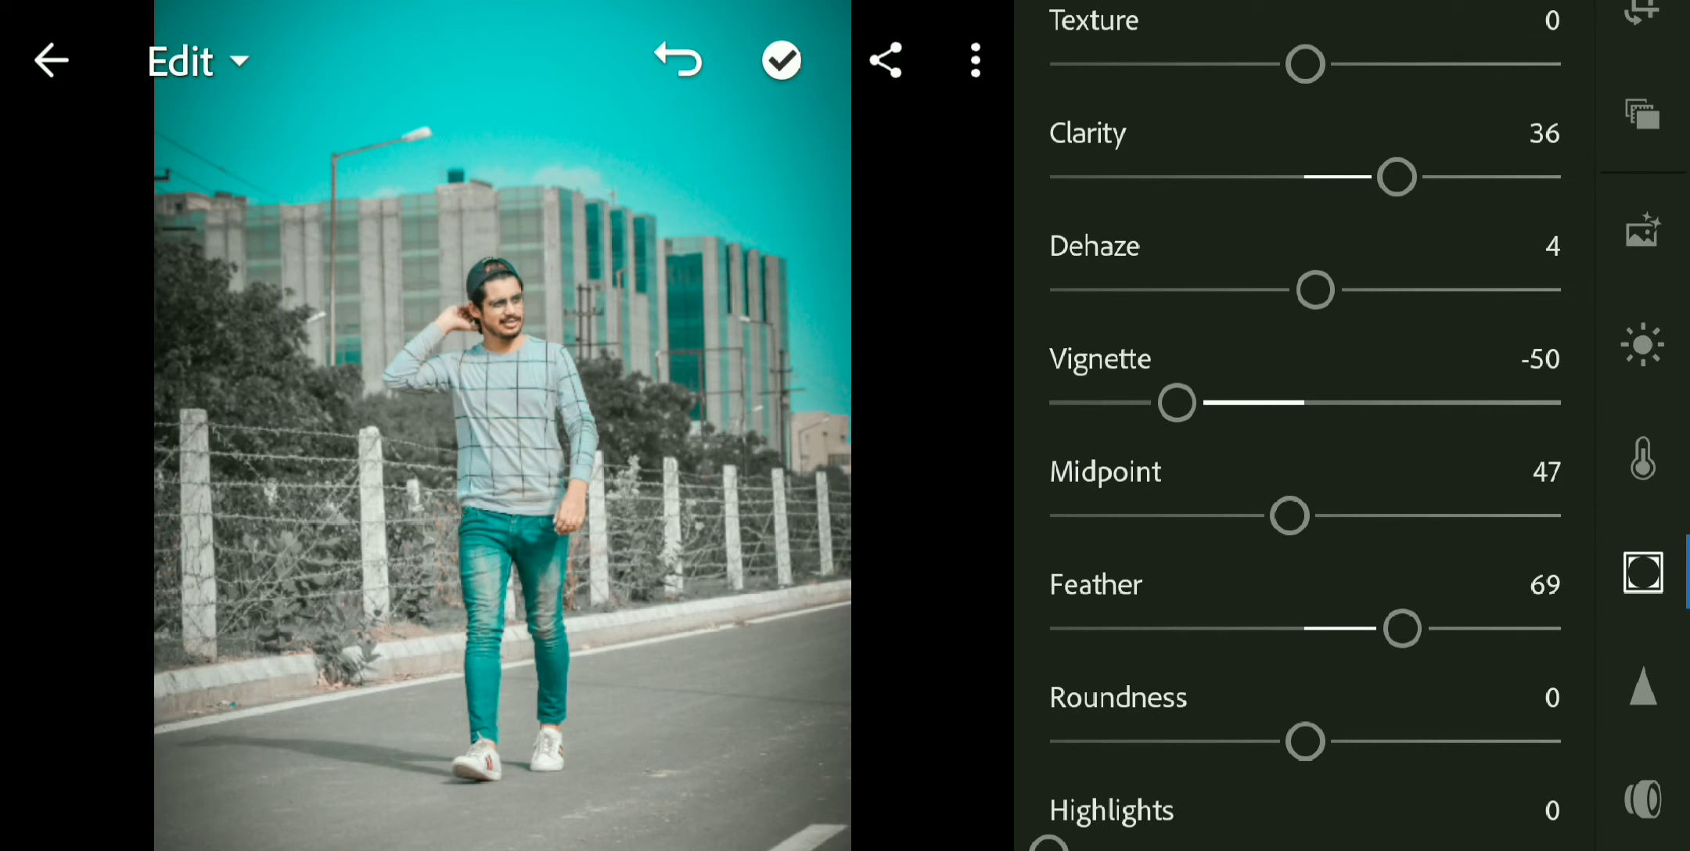
left_click_drag(1426, 397, 1426, 543)
left_click(1490, 59)
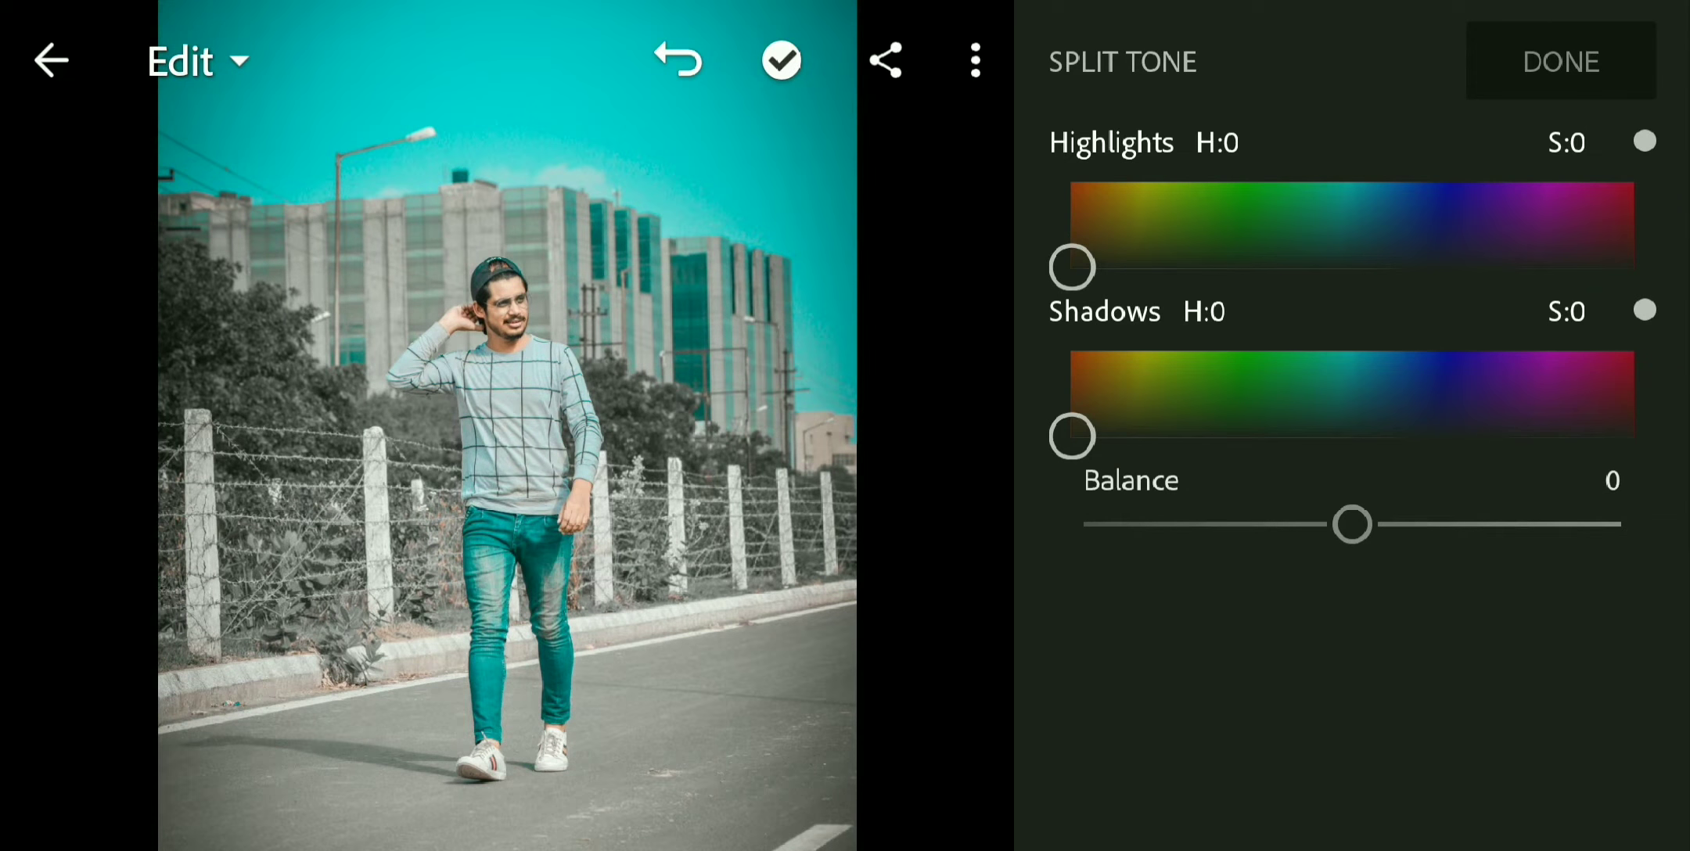
Step: Tint the split-tone highlights to hue 25, saturation 6 and confirm
left_click_drag(1072, 268, 1092, 274)
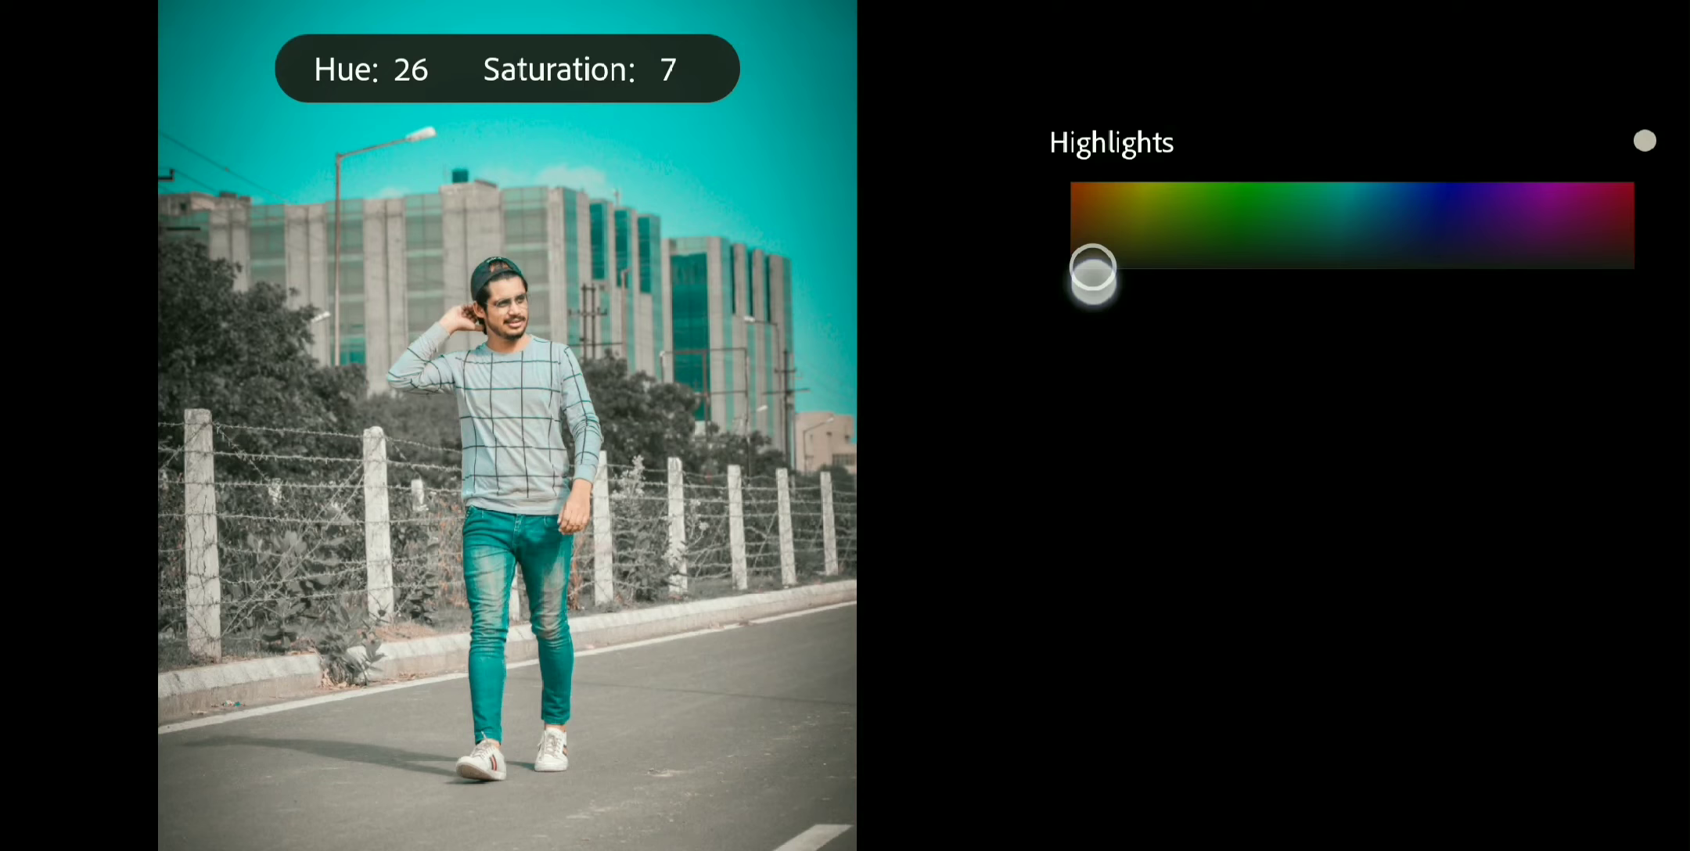
left_click_drag(1092, 274, 1092, 266)
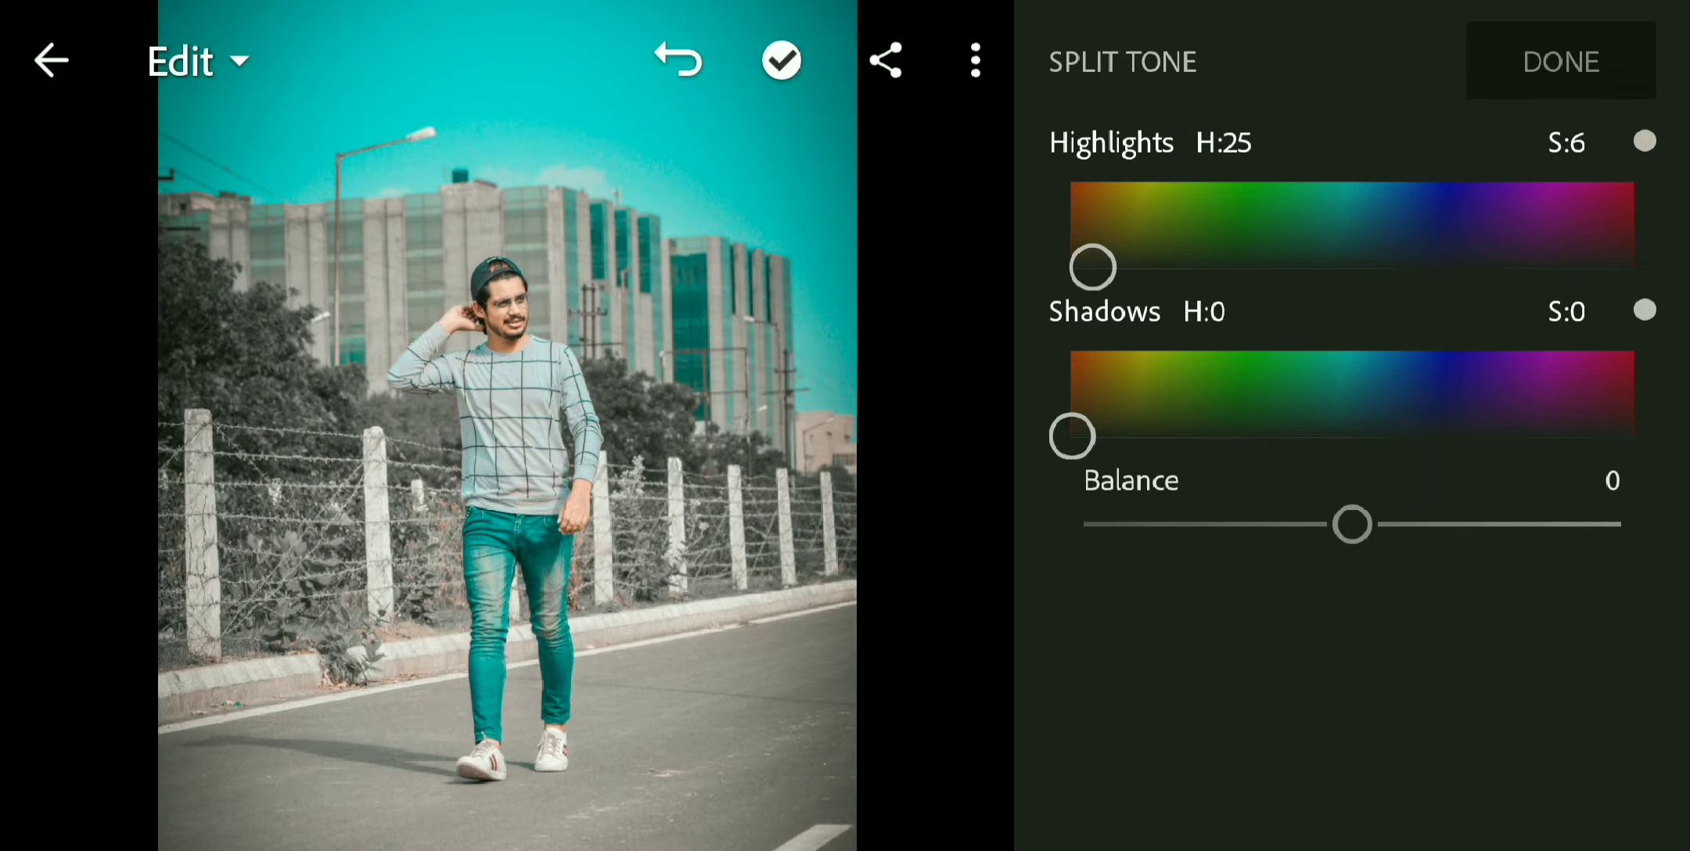
left_click(1593, 136)
left_click(1561, 61)
Step: Set sharpening 40, masking 4, noise reduction 24 and colour noise reduction 20
left_click(1643, 690)
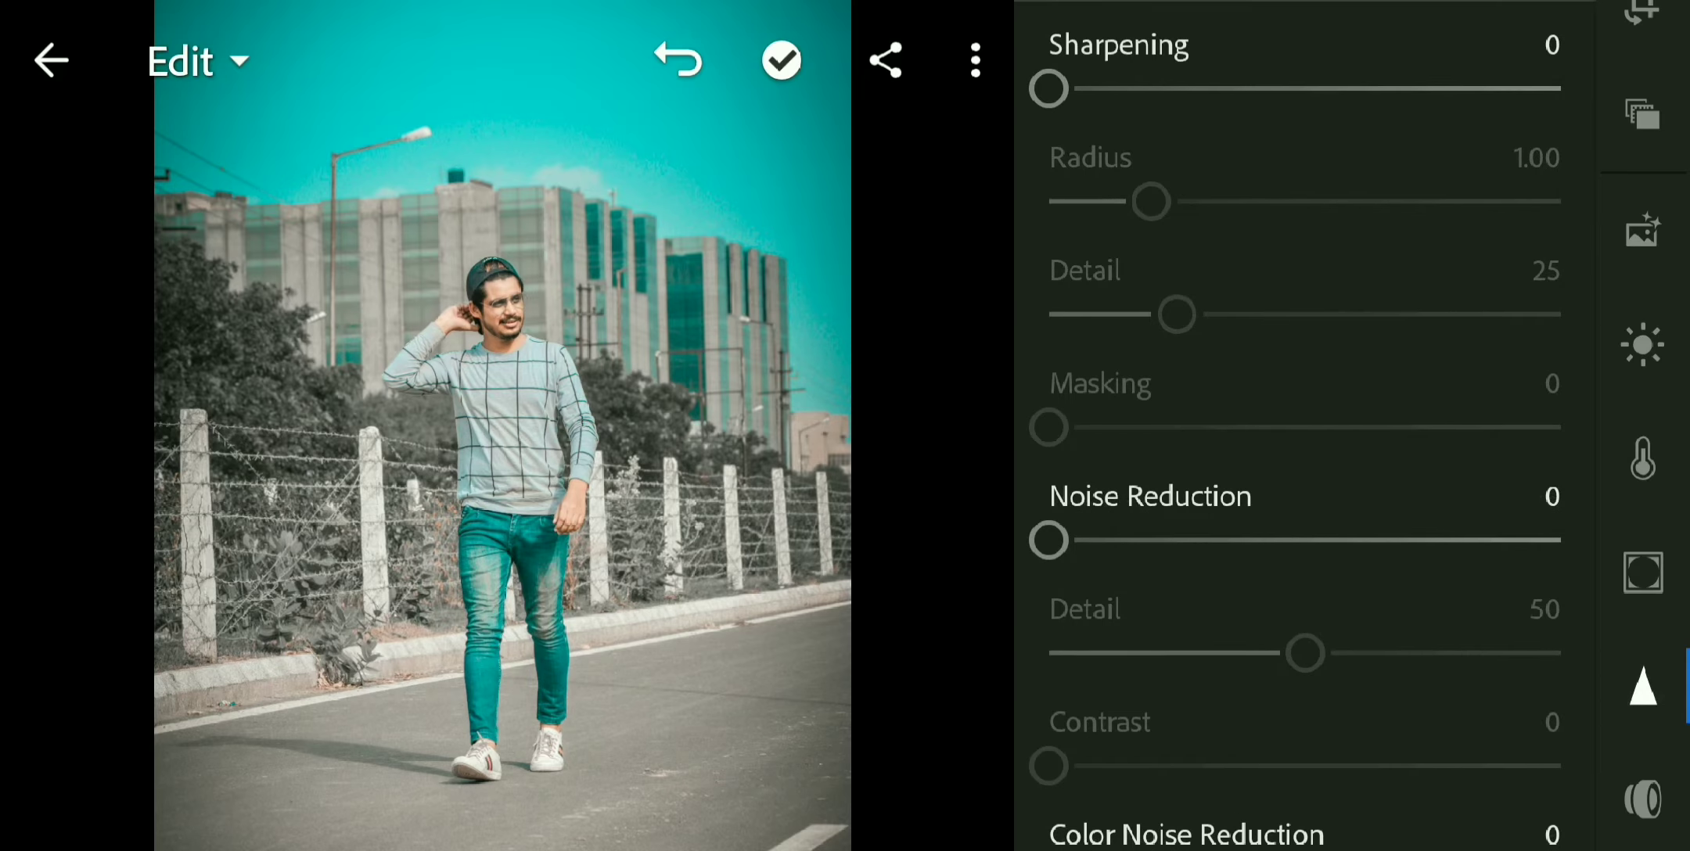
mouse_move(1331, 79)
left_mouse_down()
mouse_move(1509, 110)
mouse_move(1473, 113)
left_mouse_up()
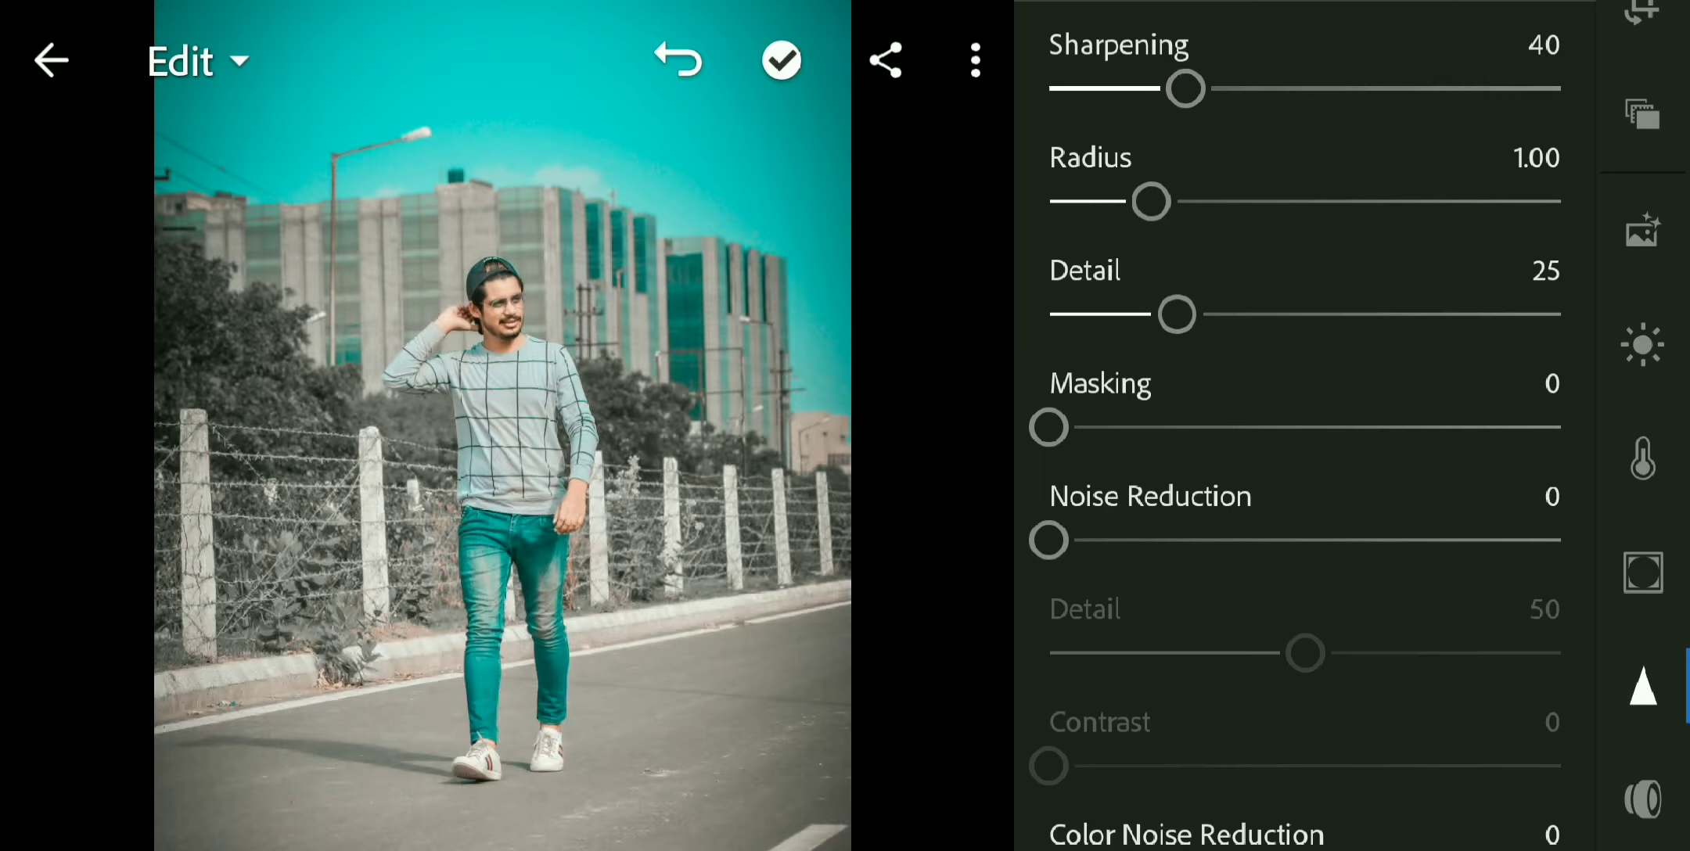
left_click_drag(1350, 401, 1367, 401)
left_click_drag(1333, 313, 1558, 314)
scroll(1458, 442, "down", 2)
left_click_drag(1347, 399, 1460, 399)
scroll(1491, 385, "down", 2)
left_click_drag(1389, 517, 1457, 525)
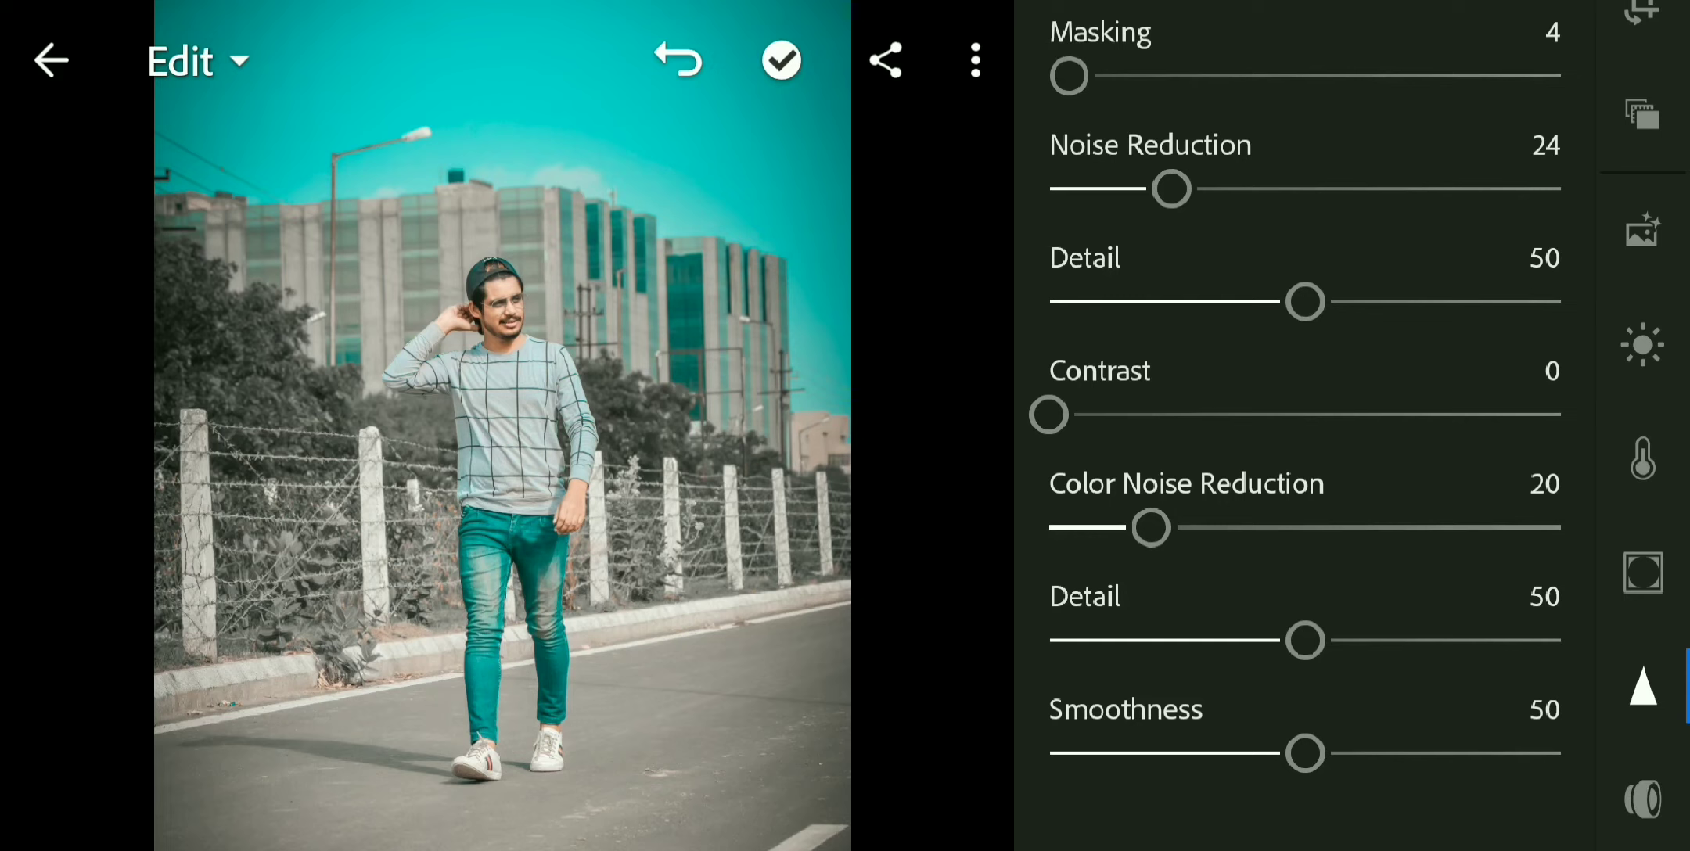
left_click(1642, 687)
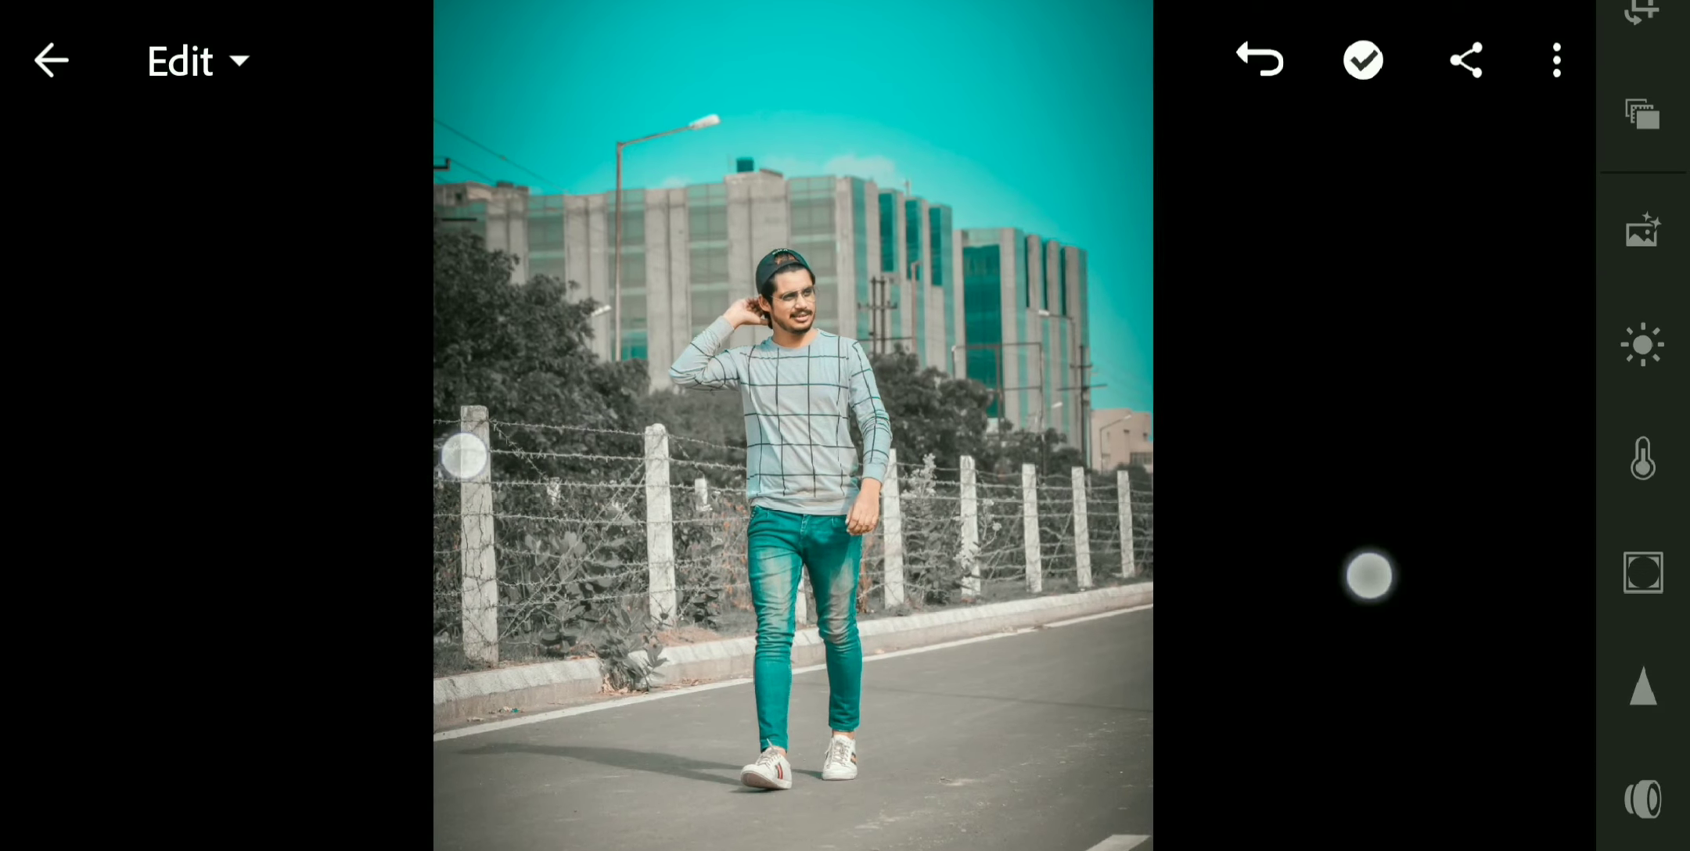
scroll(924, 516, "down", 3)
left_click(1643, 345)
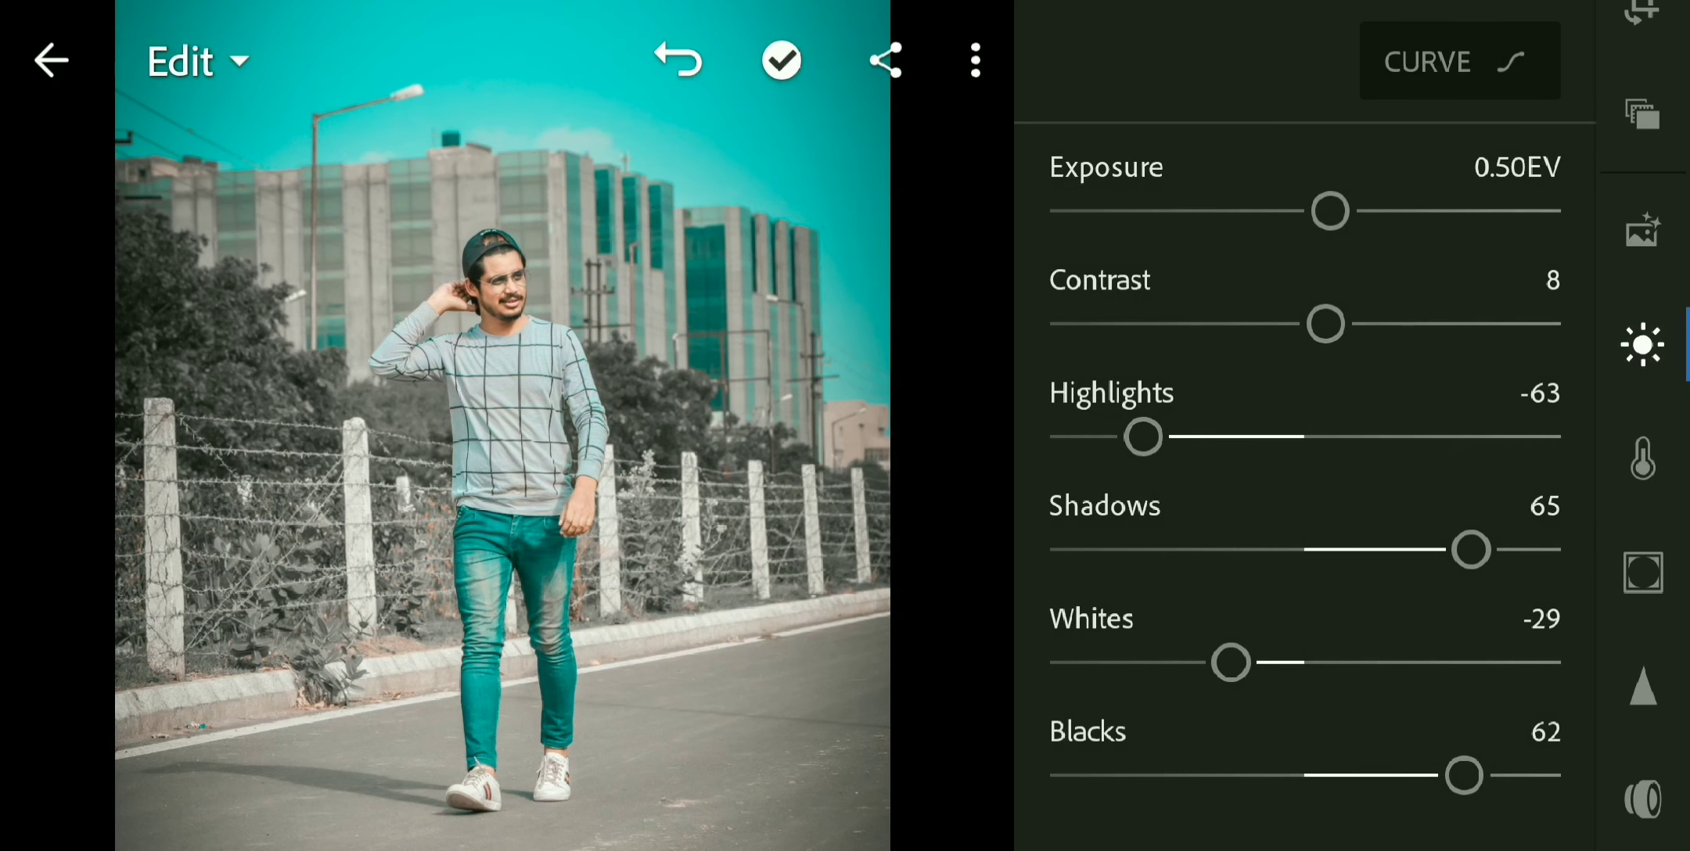
Step: Lift the overall tone curve with two points to brighten the photo
left_click(1459, 61)
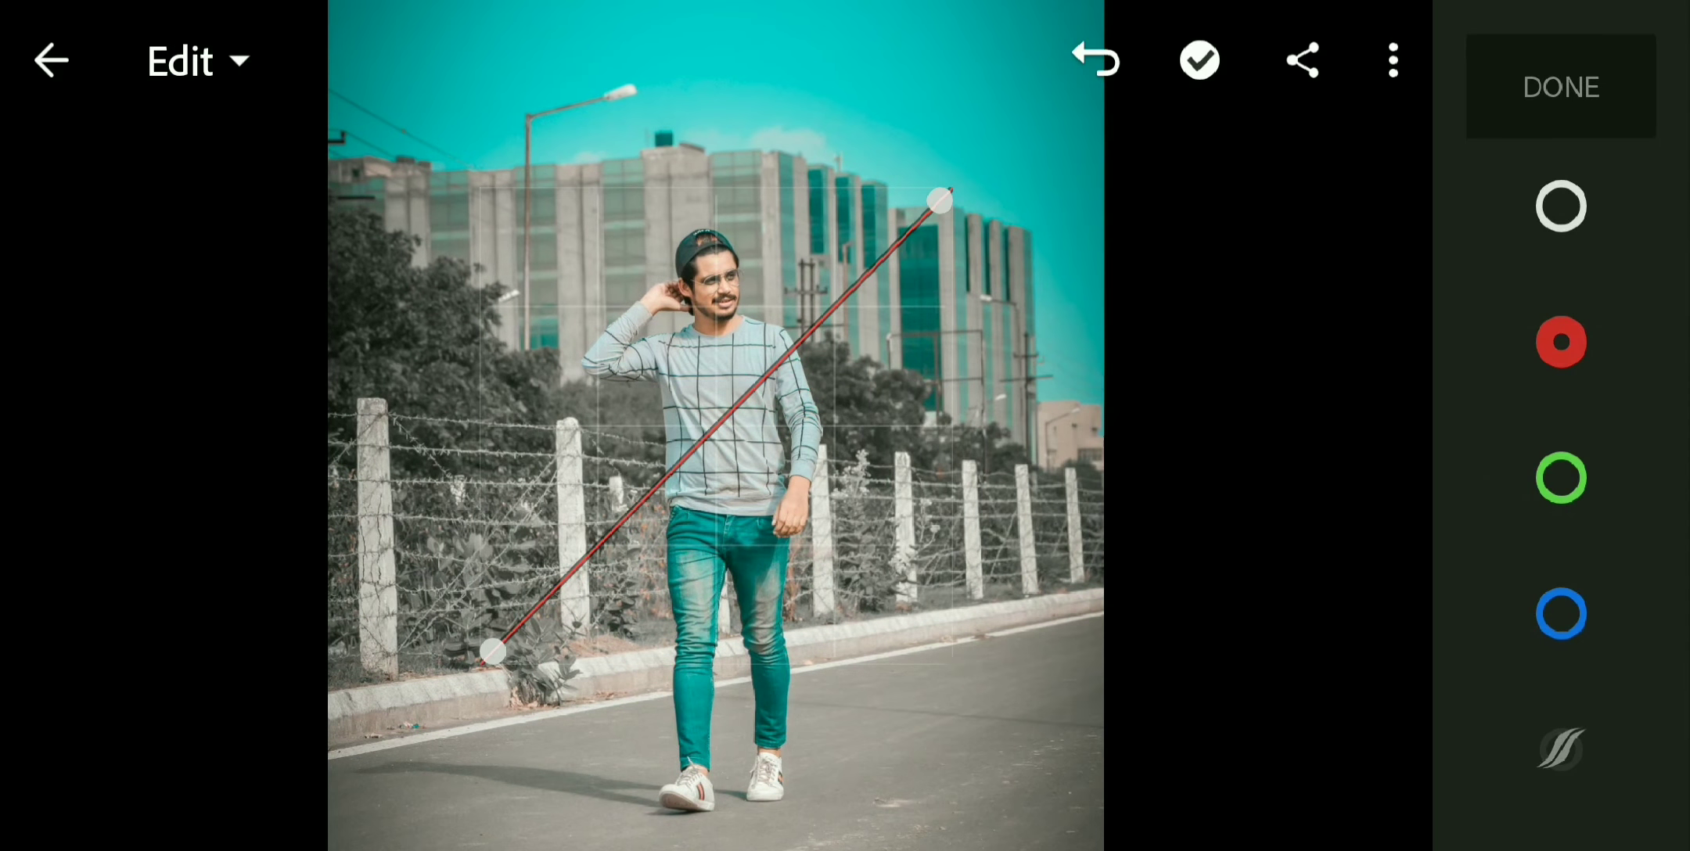
left_click(1561, 207)
left_click_drag(620, 526, 611, 539)
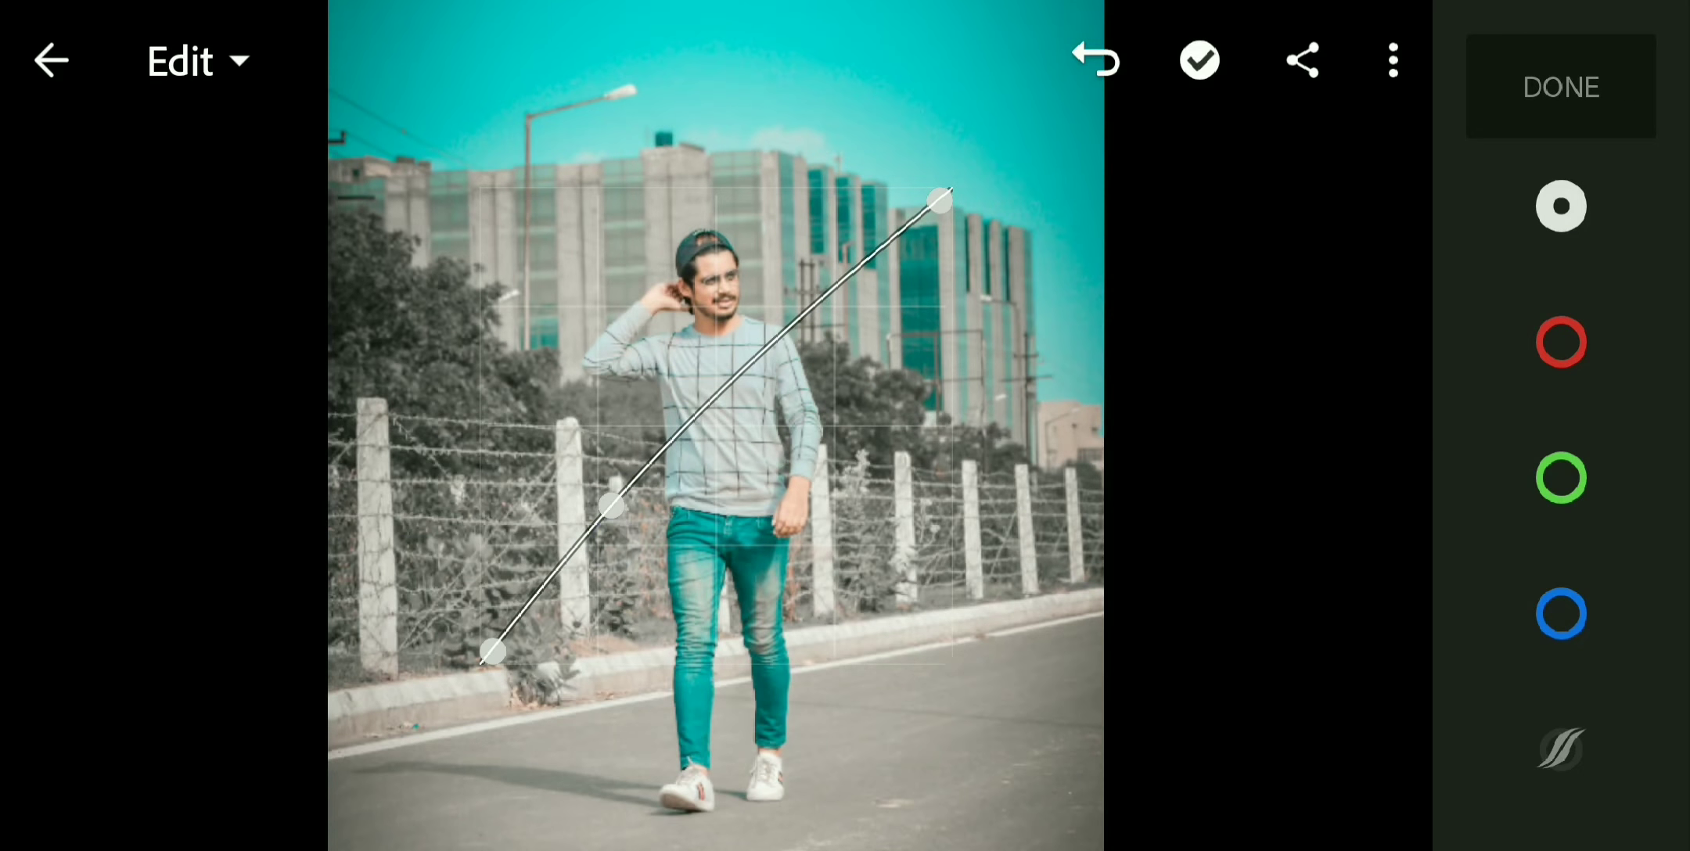
left_click_drag(770, 370, 771, 321)
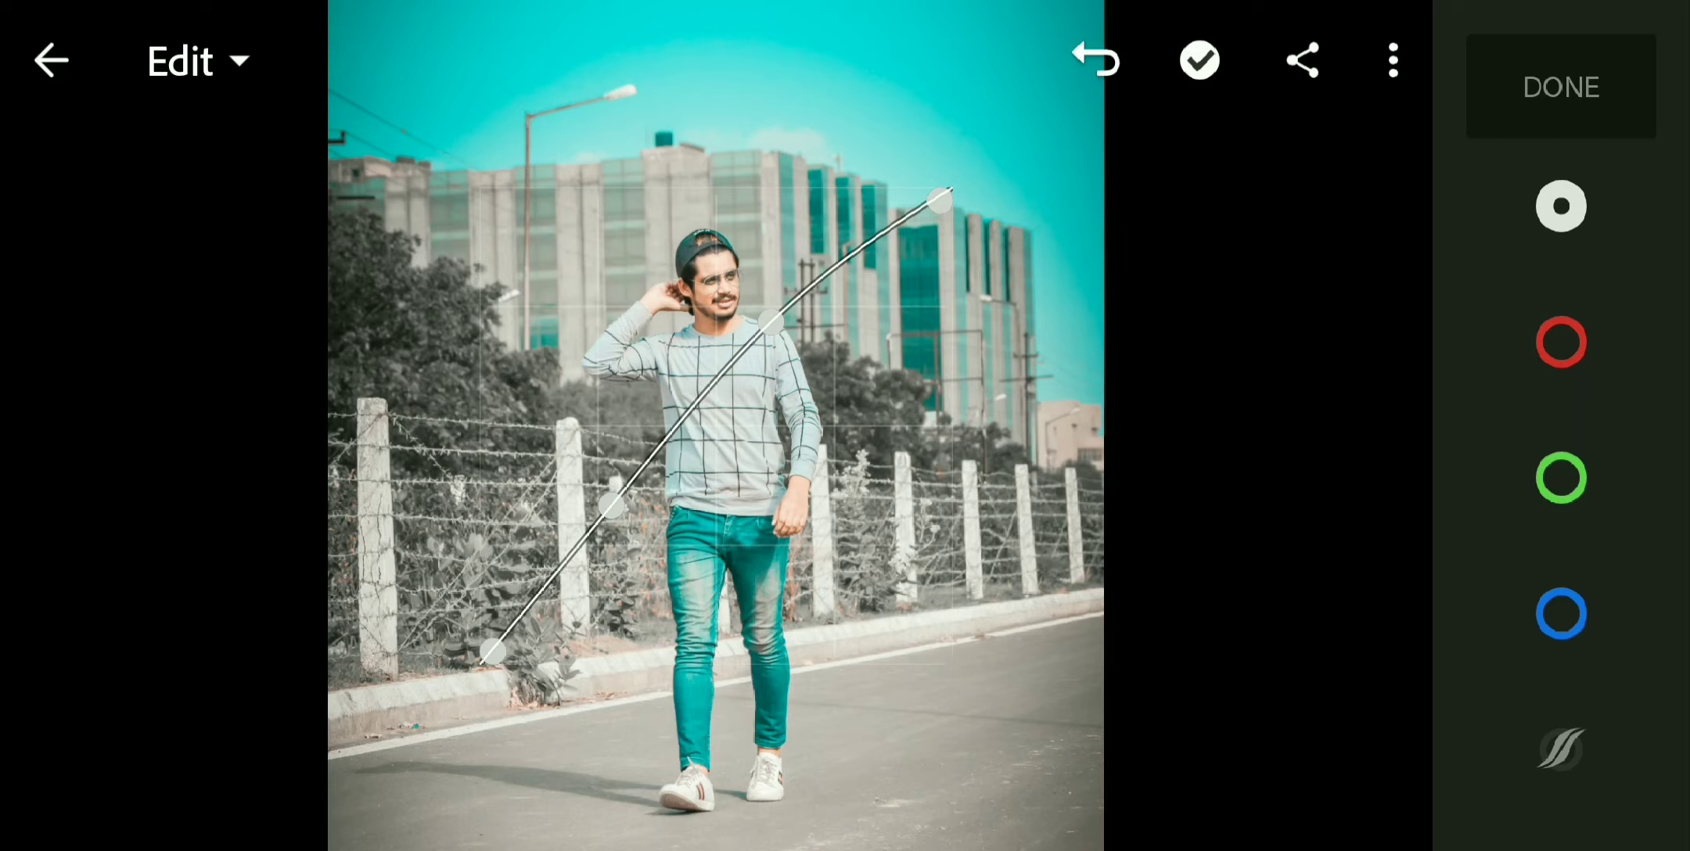
Step: Add and adjust points on the red channel curve, then close the Light panel
left_click(1561, 343)
mouse_move(623, 544)
left_mouse_down()
mouse_move(626, 503)
mouse_move(632, 515)
left_mouse_up()
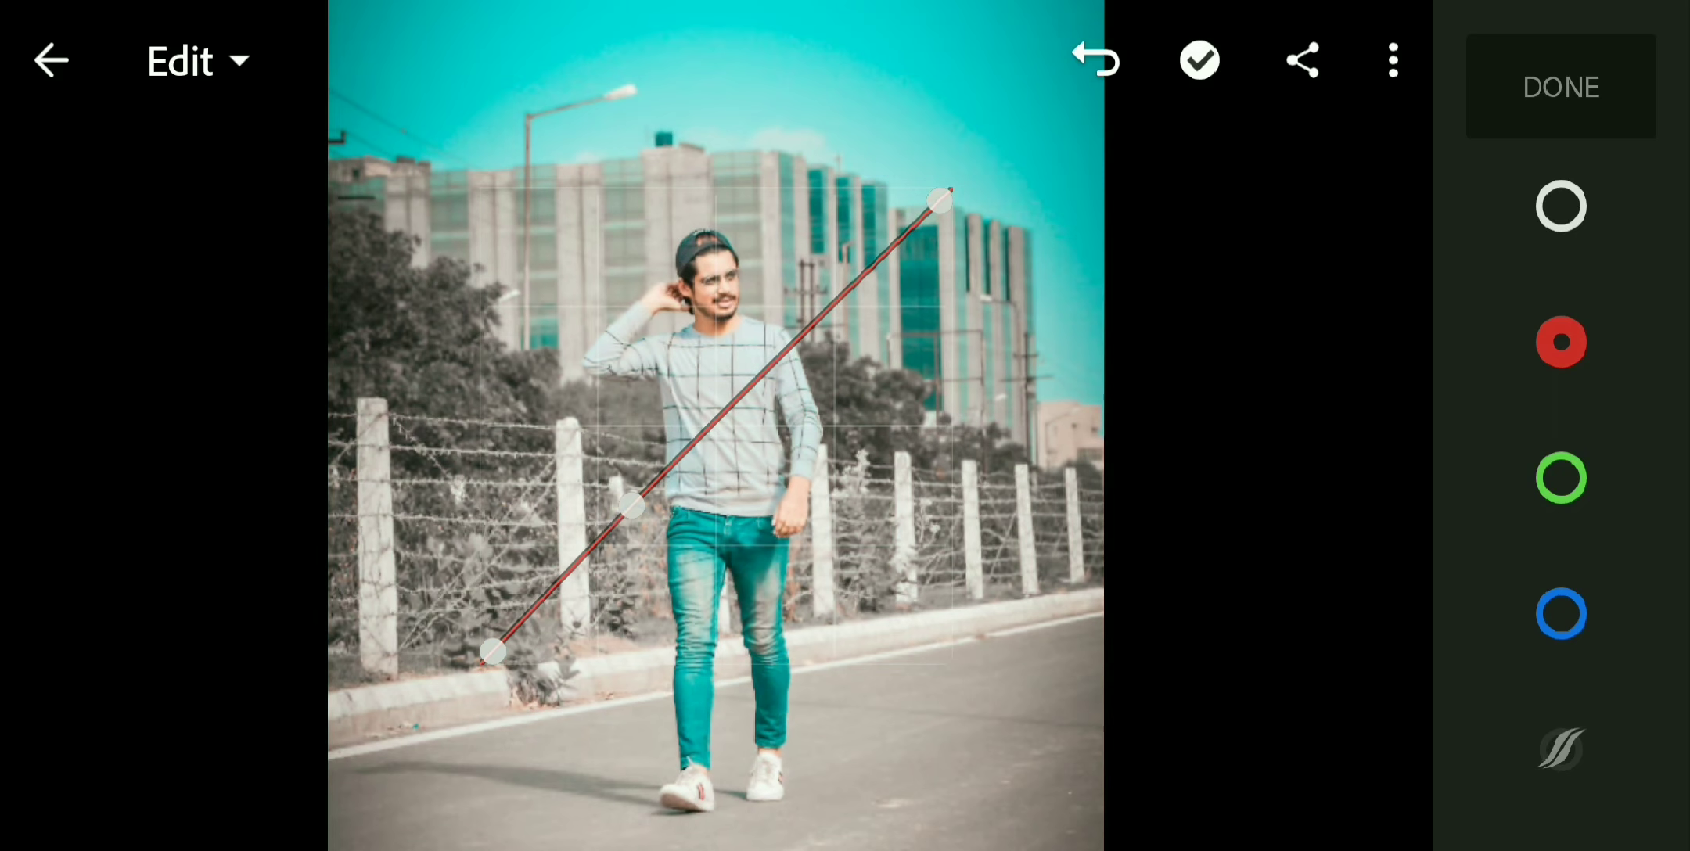
mouse_move(792, 338)
left_mouse_down()
mouse_move(780, 330)
mouse_move(792, 368)
mouse_move(799, 333)
left_mouse_up()
left_click_drag(631, 505, 636, 515)
left_click(1562, 86)
scroll(555, 575, "down", 2)
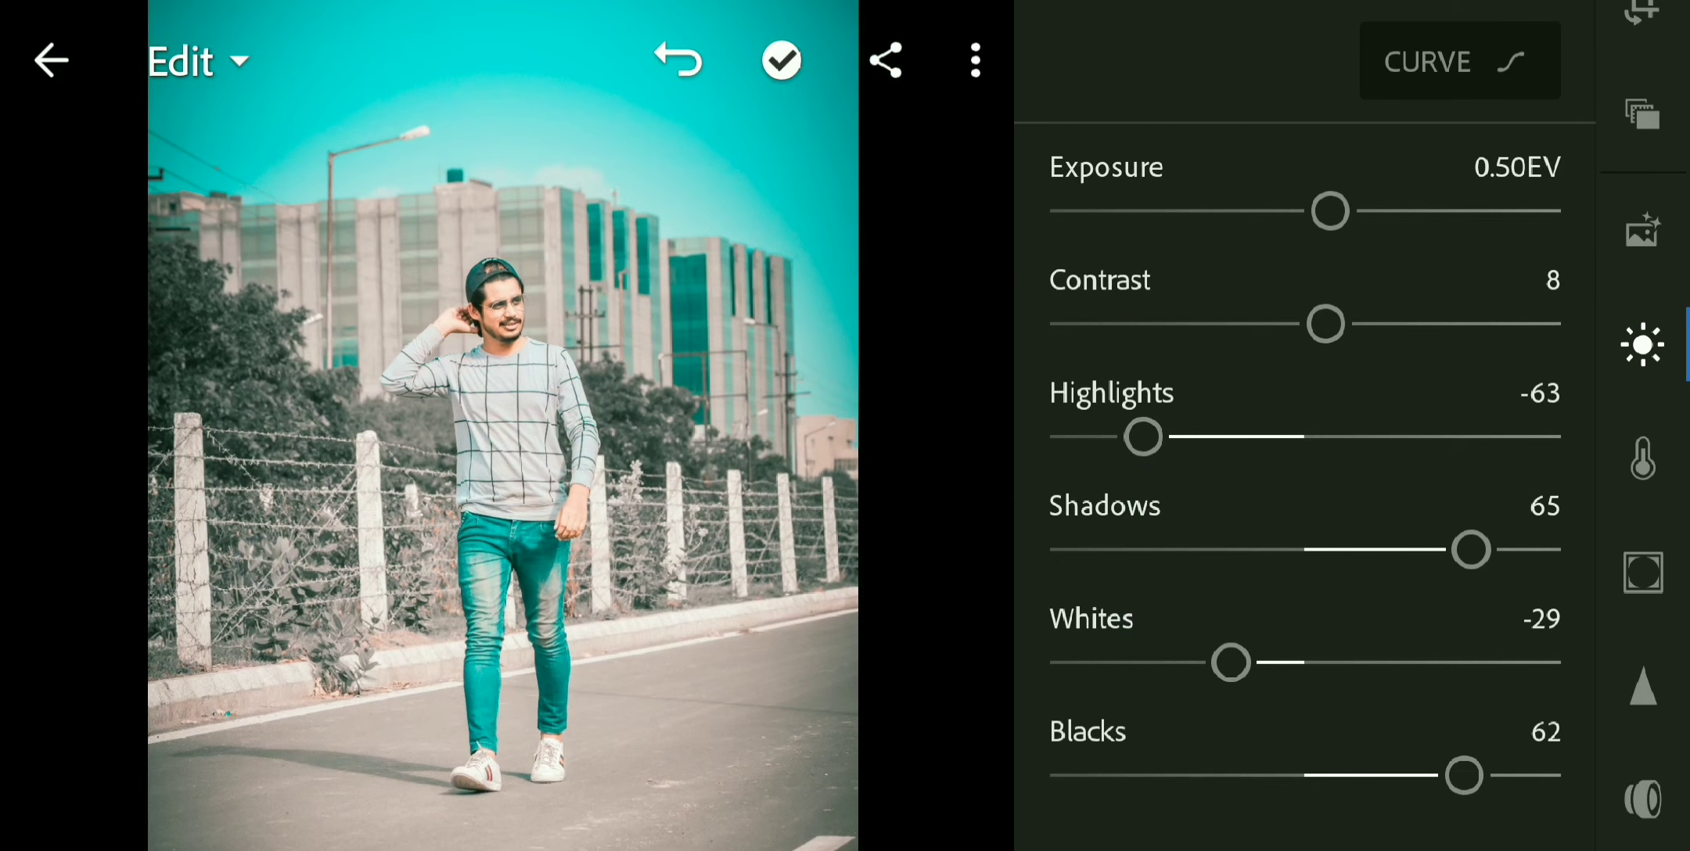
left_click(1643, 345)
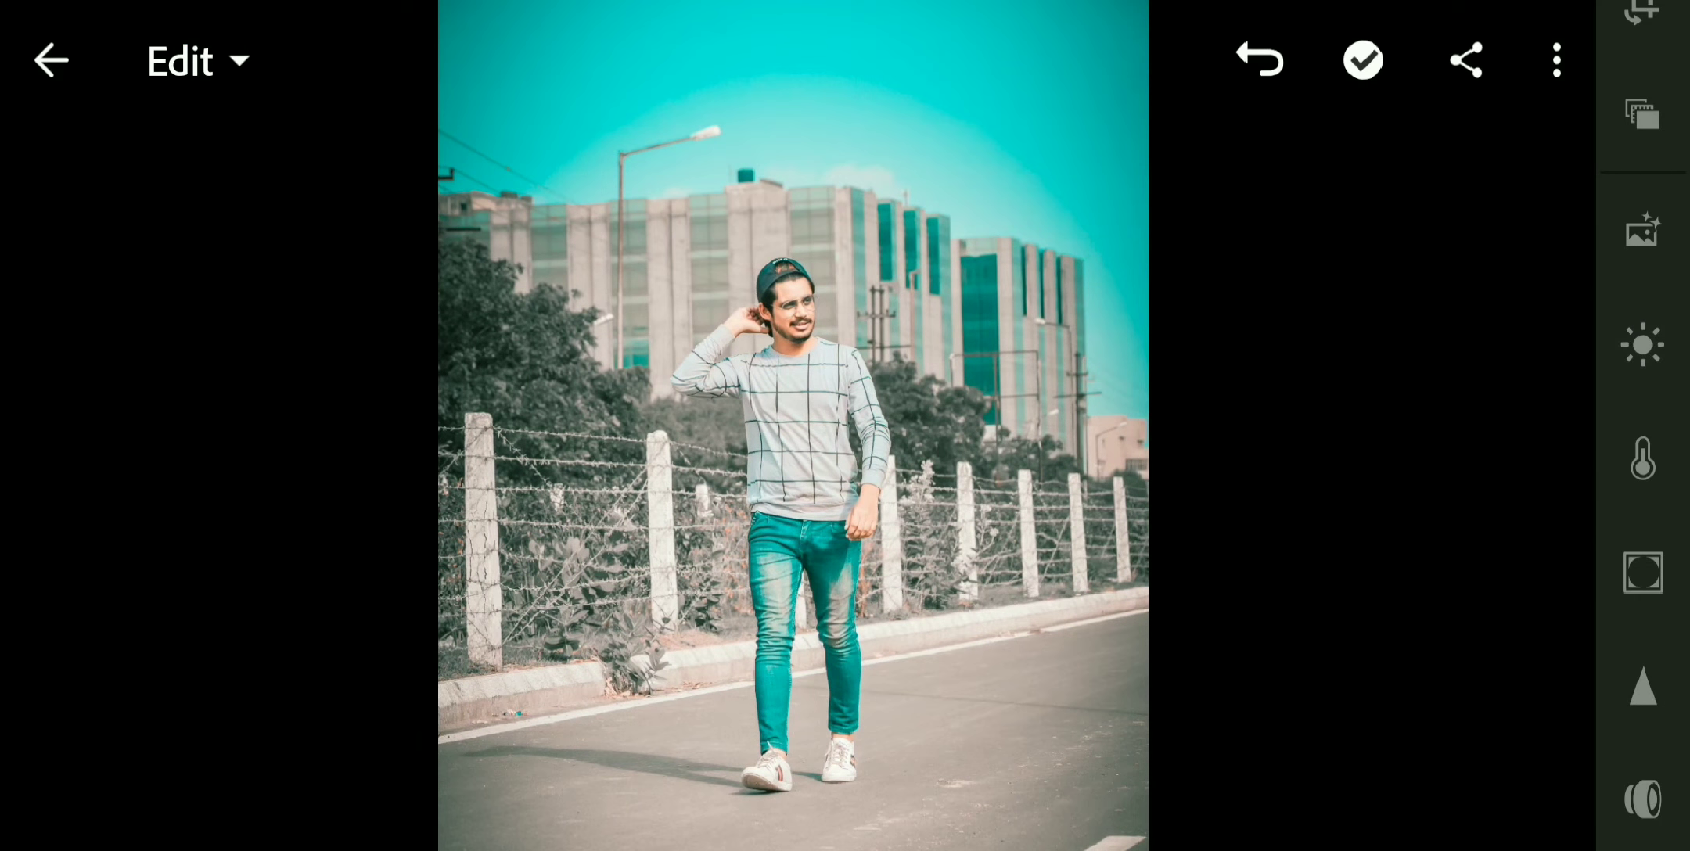
Step: Export the edited photo with Save to Device and dismiss the success message
left_click(1557, 61)
scroll(1444, 510, "down", 2)
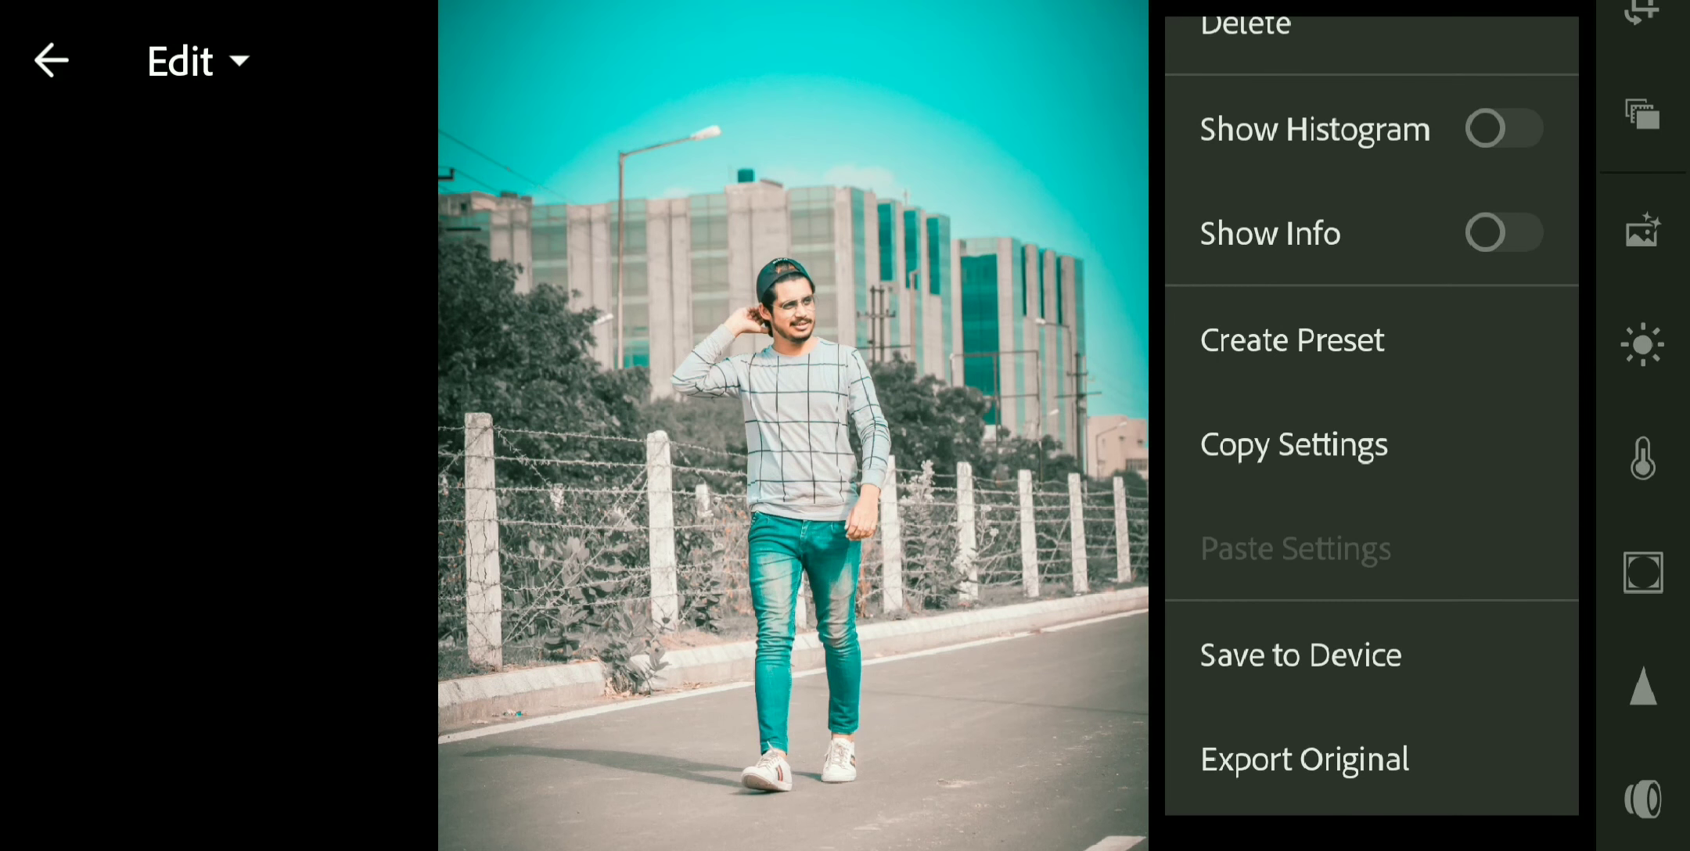
left_click(1302, 654)
left_click(1029, 606)
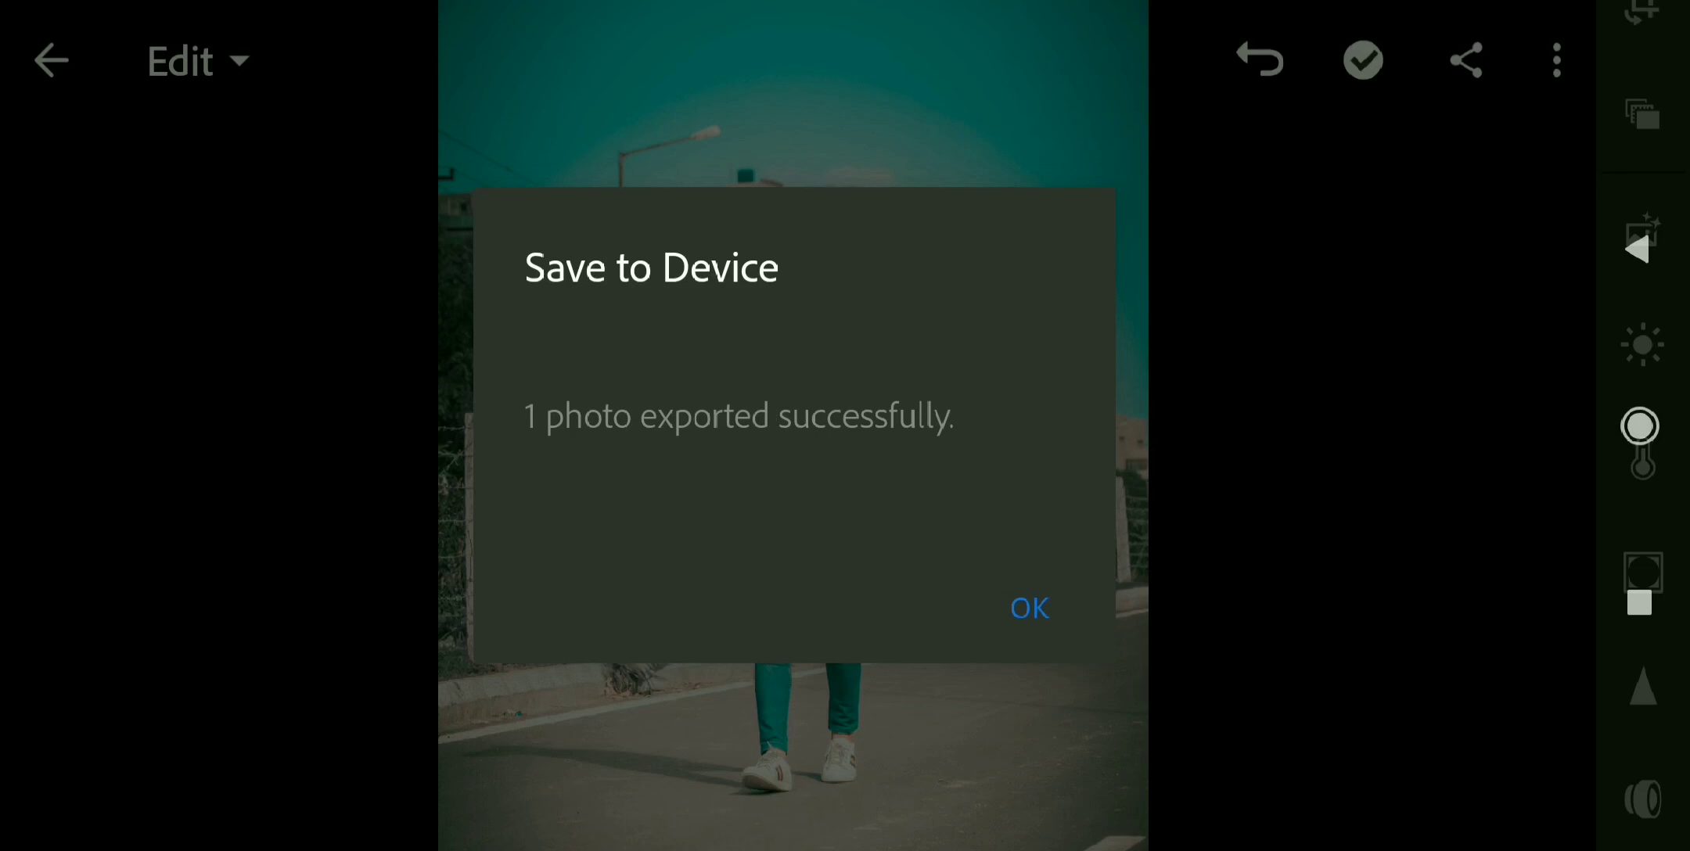
left_click(1029, 608)
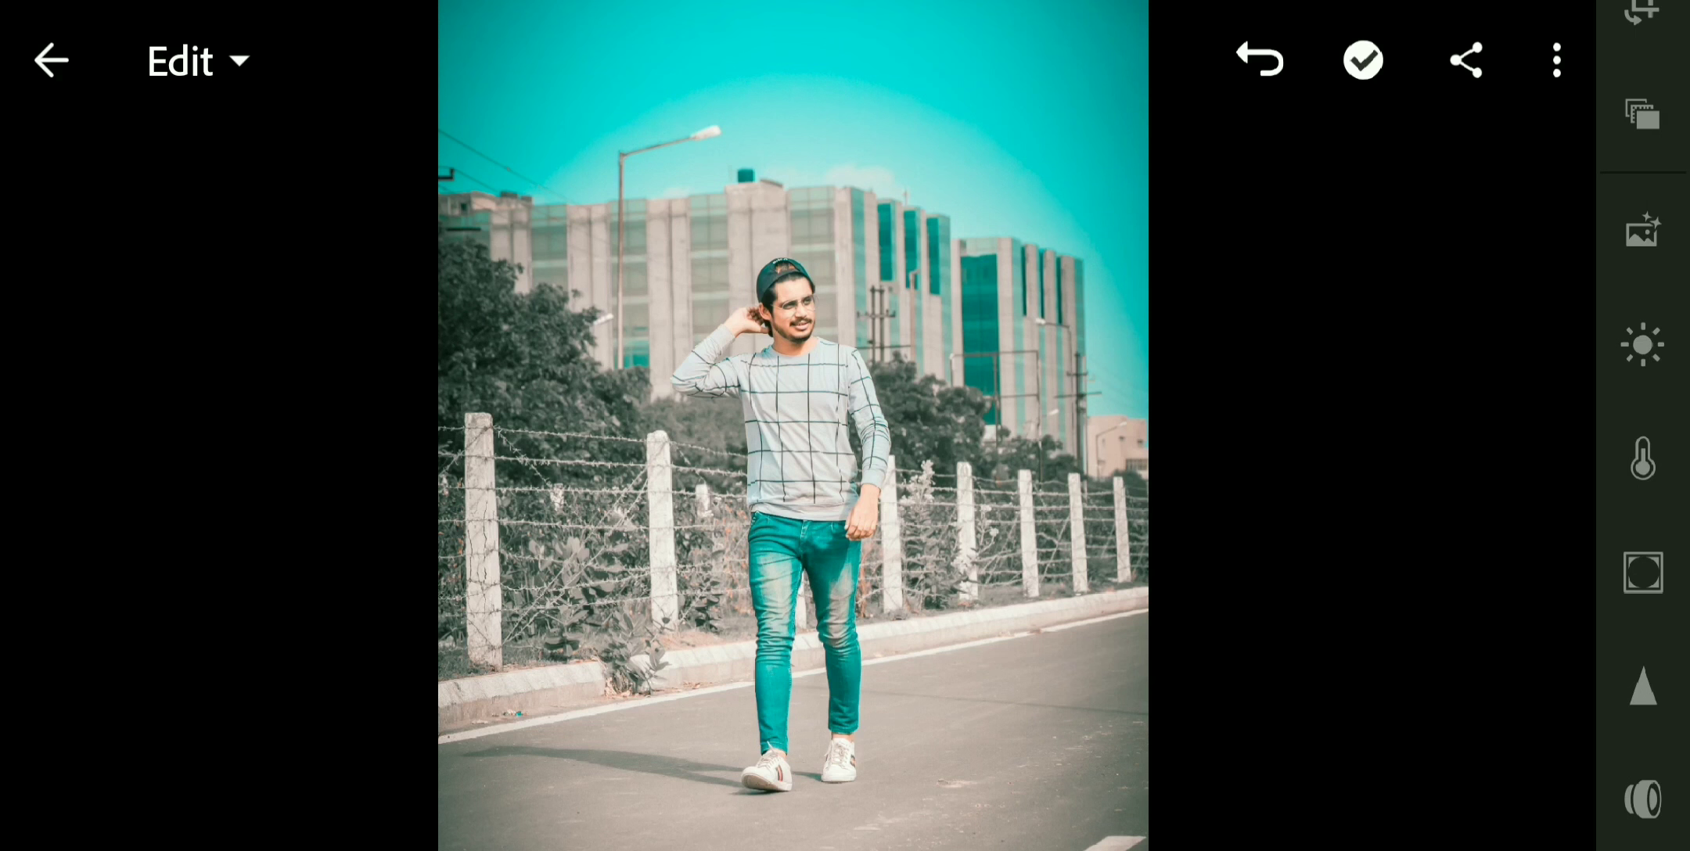